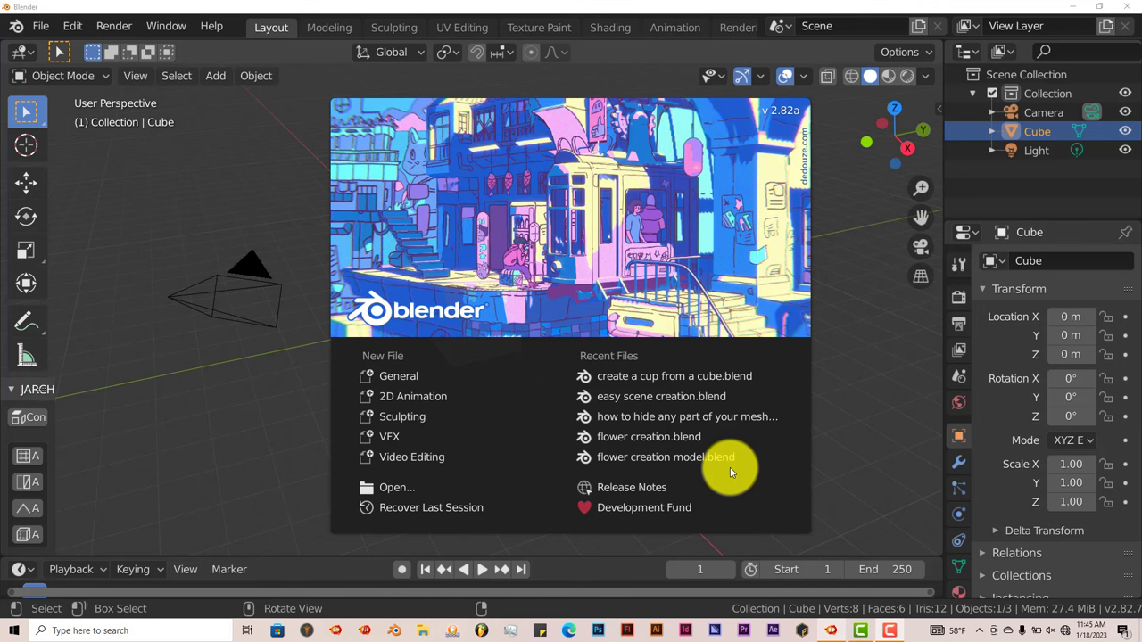
Step: Close the splash screen to reveal the default cube scene
{"action": "left_click", "coordinate": [272, 424]}
Step: Enable the Object: Align Tools add-on (filtered by 'alig') in Preferences and expand its details
{"action": "middle_click_drag", "start_coordinate": [543, 406], "coordinate": [570, 442]}
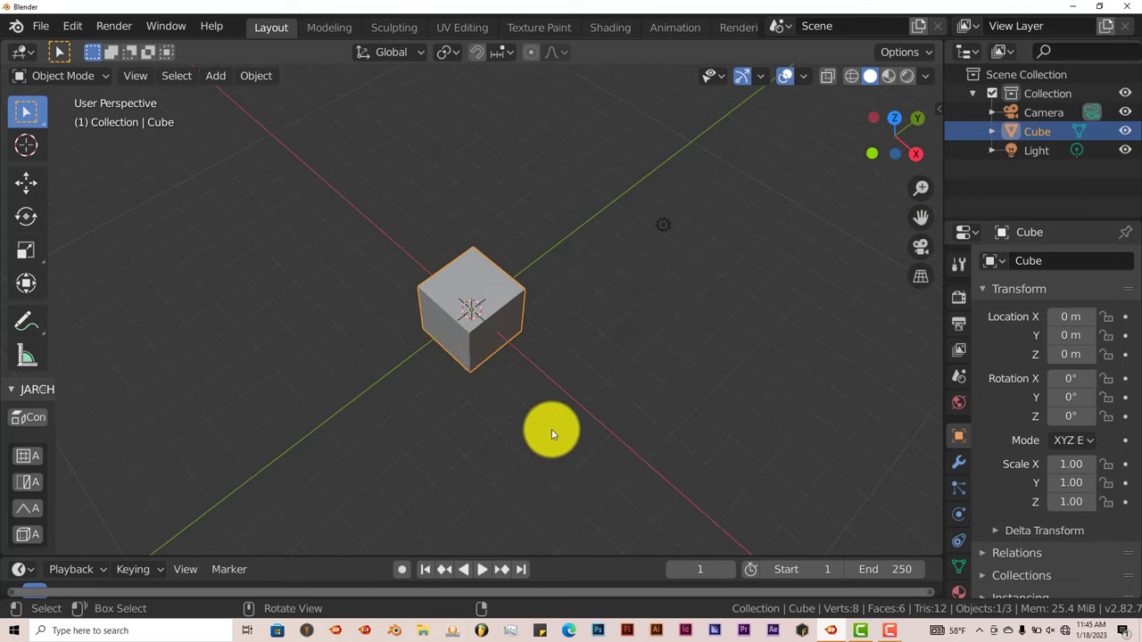
{"action": "left_click", "coordinate": [72, 26]}
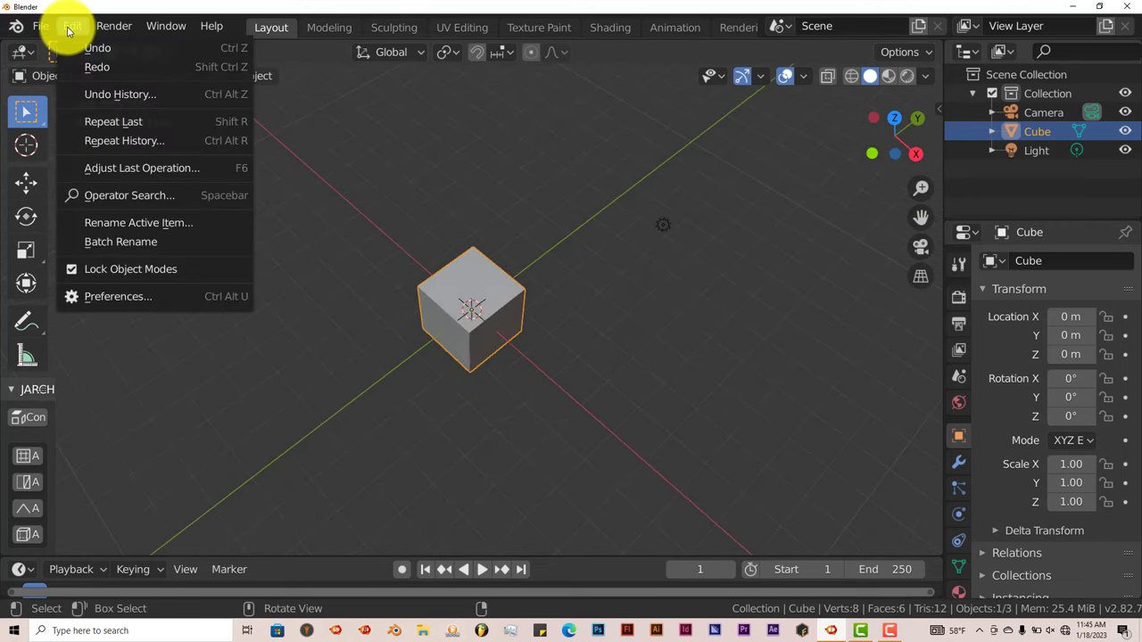
{"action": "left_click", "coordinate": [112, 297]}
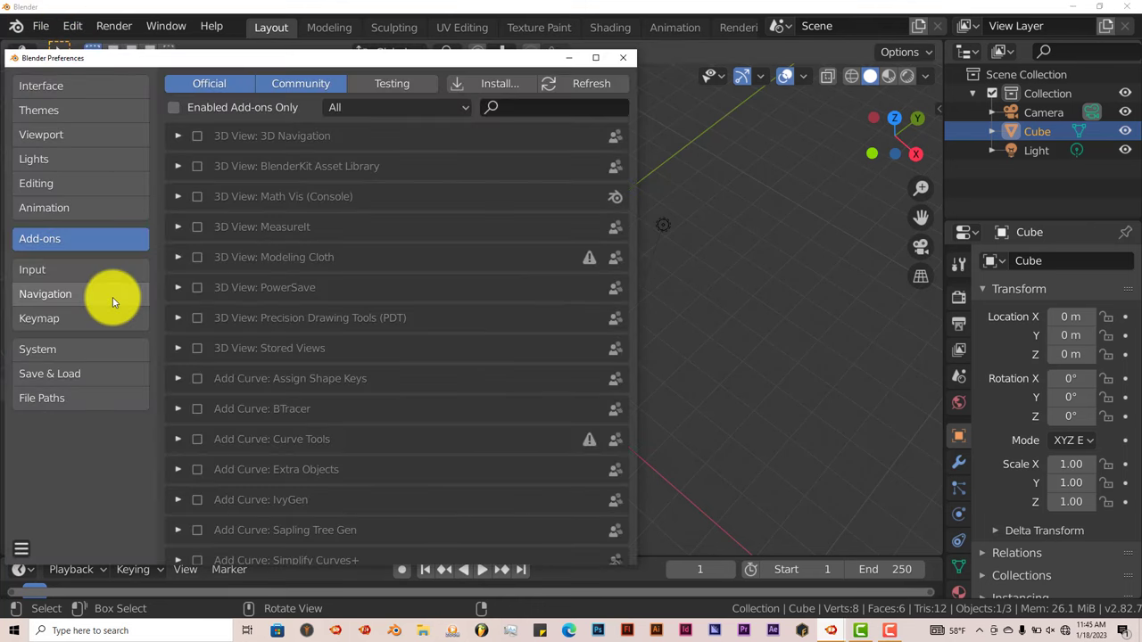
{"action": "left_click", "coordinate": [552, 105]}
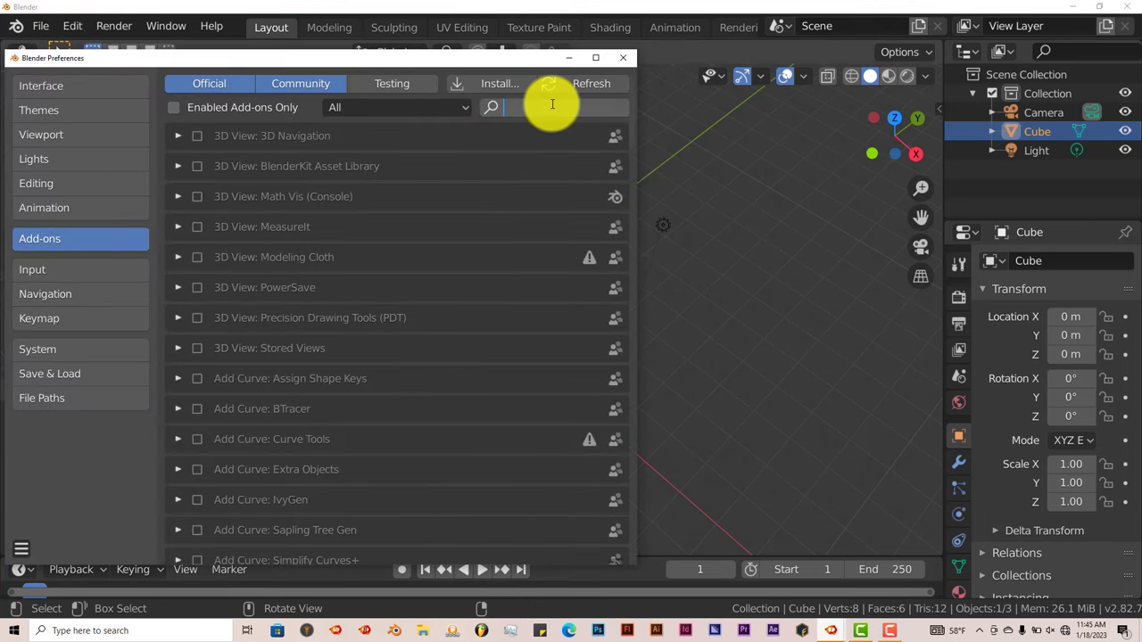
{"action": "type", "text": "alig"}
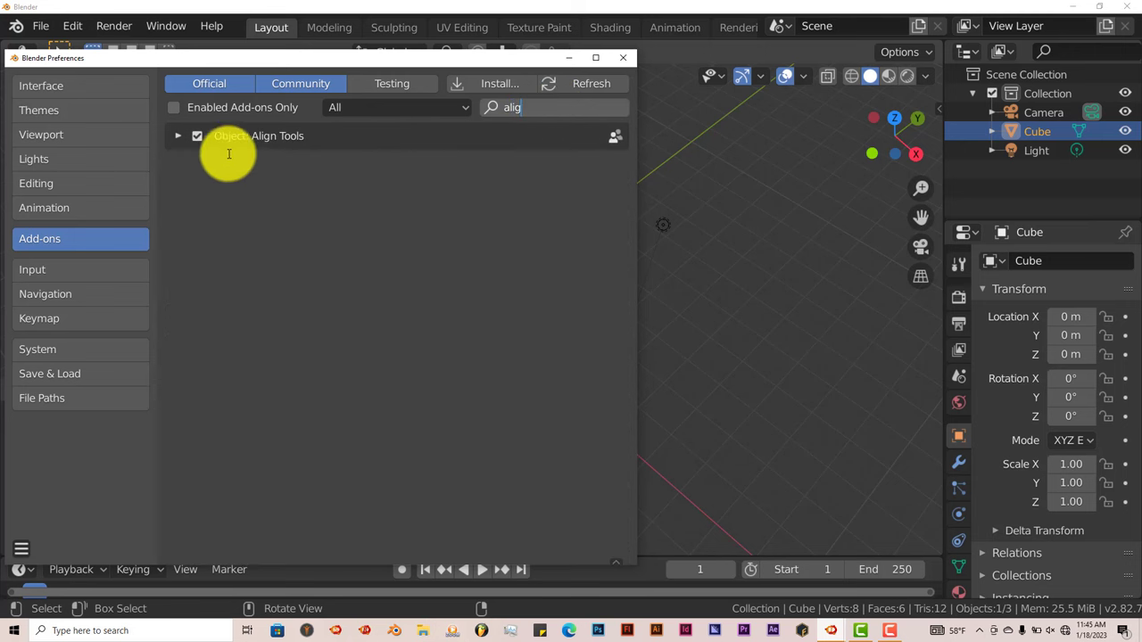
{"action": "left_click", "coordinate": [196, 136]}
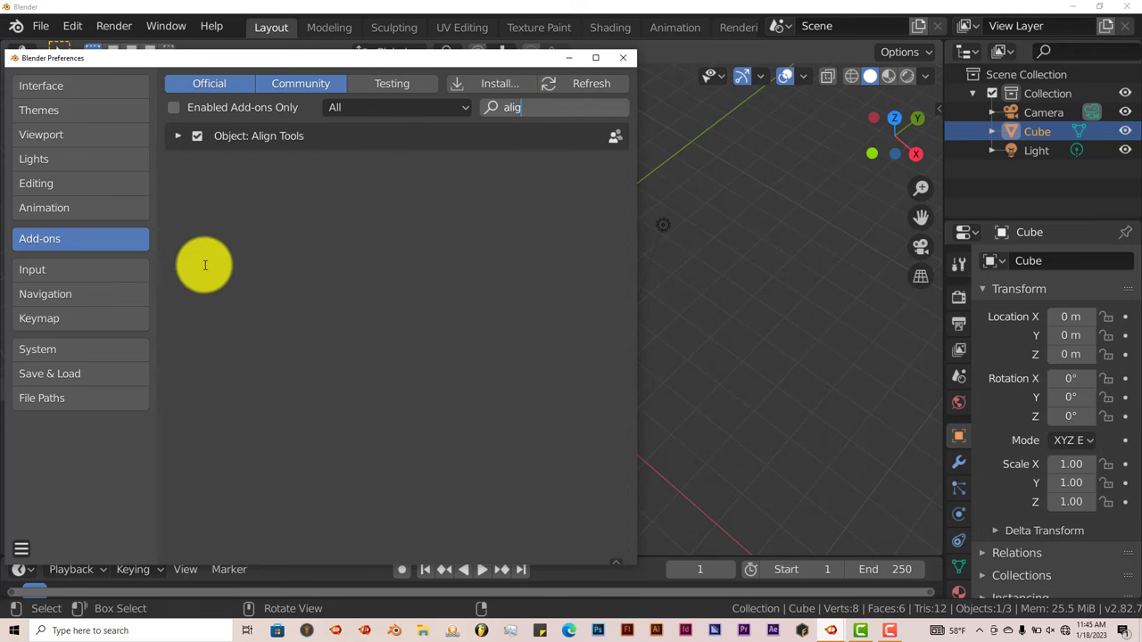
{"action": "left_click", "coordinate": [178, 134]}
{"action": "left_click", "coordinate": [177, 135]}
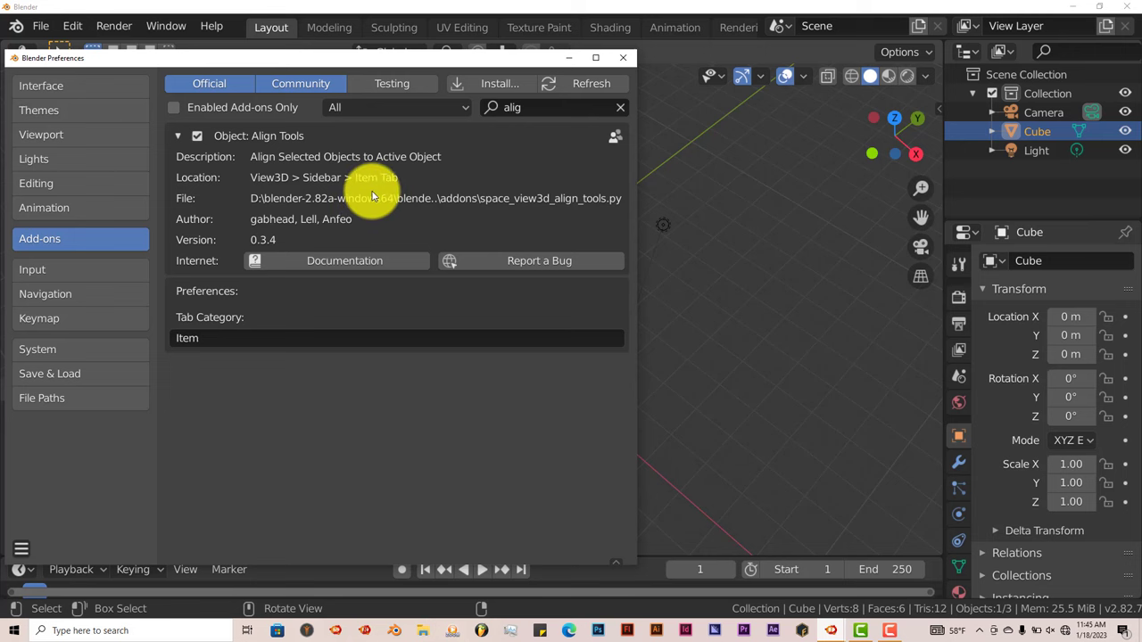
Step: Close Preferences and orbit back to the cube in the viewport
{"action": "left_click", "coordinate": [622, 57]}
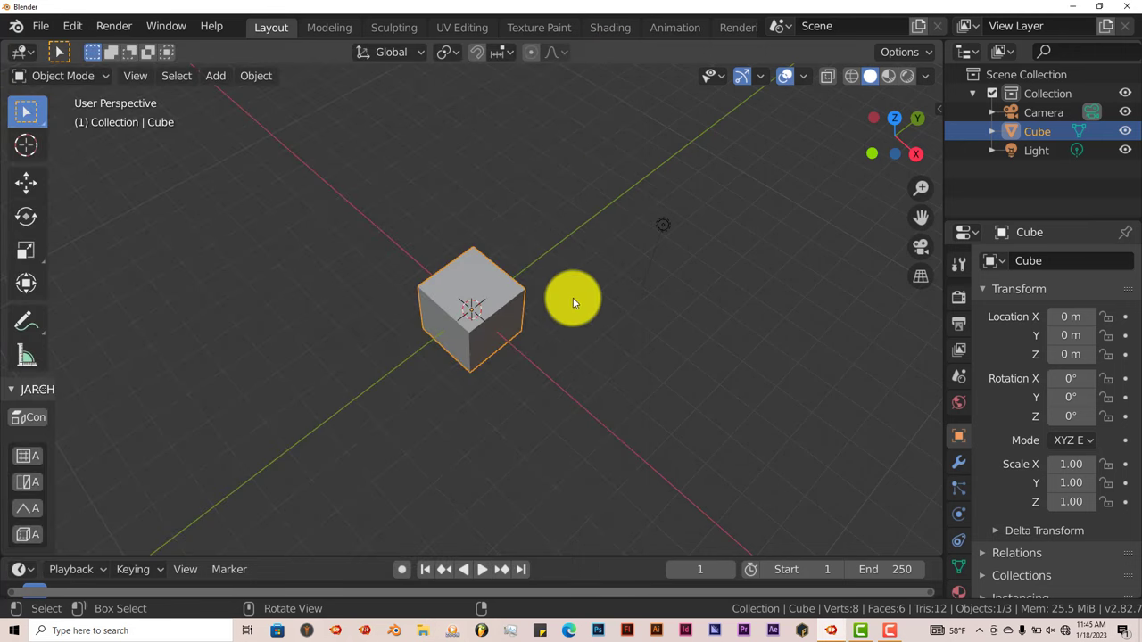
{"action": "middle_click_drag", "start_coordinate": [530, 354], "coordinate": [497, 373]}
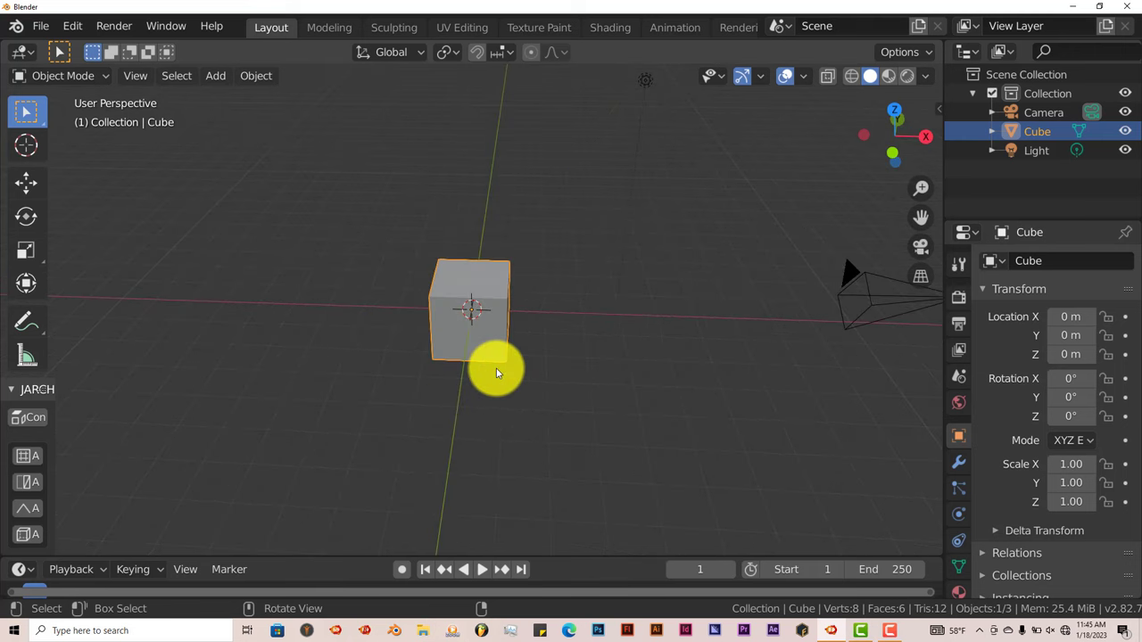
{"action": "key", "text": "shift+a"}
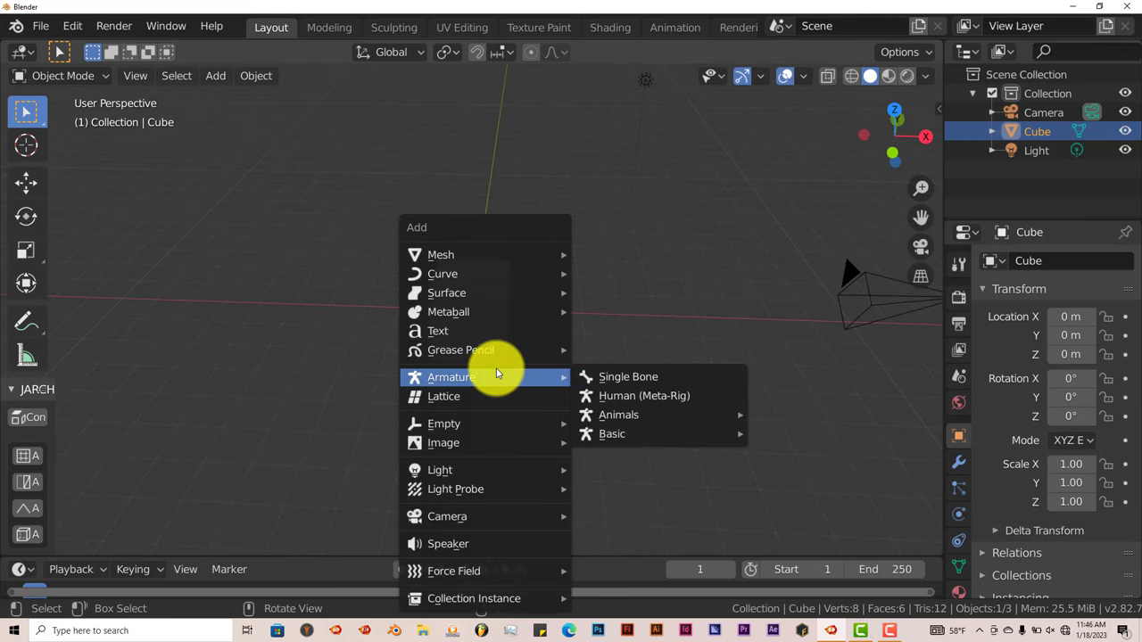
{"action": "mouse_move", "coordinate": [507, 255]}
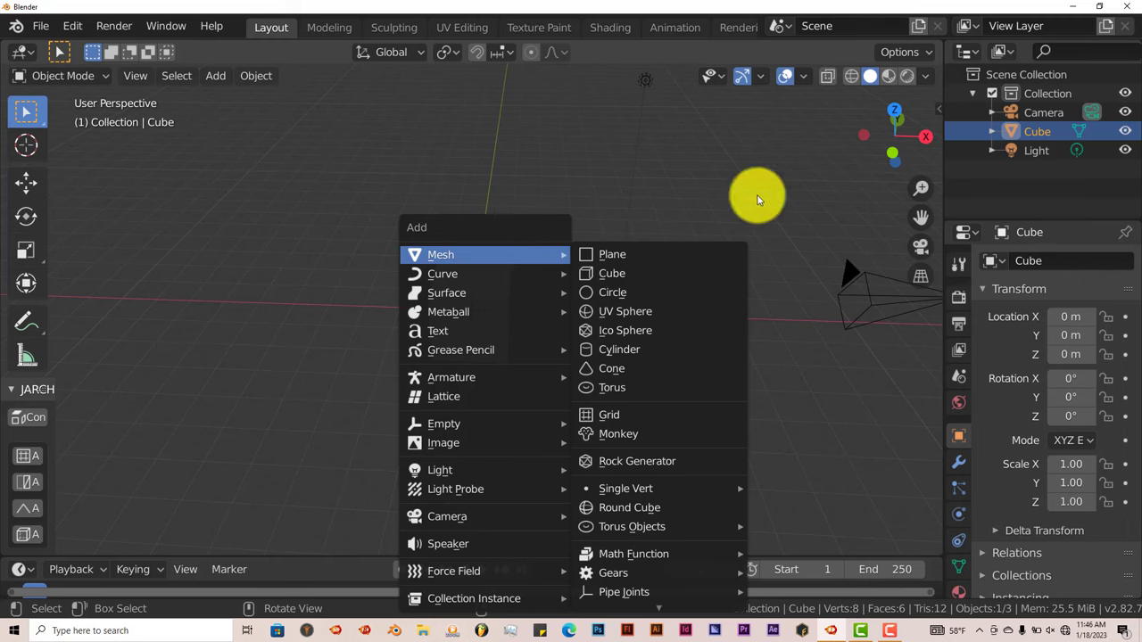
Step: Start Shortcut VUr from the sidebar with Offset X 137 and Offset Y 37, then hide the sidebar
{"action": "left_click", "coordinate": [938, 107]}
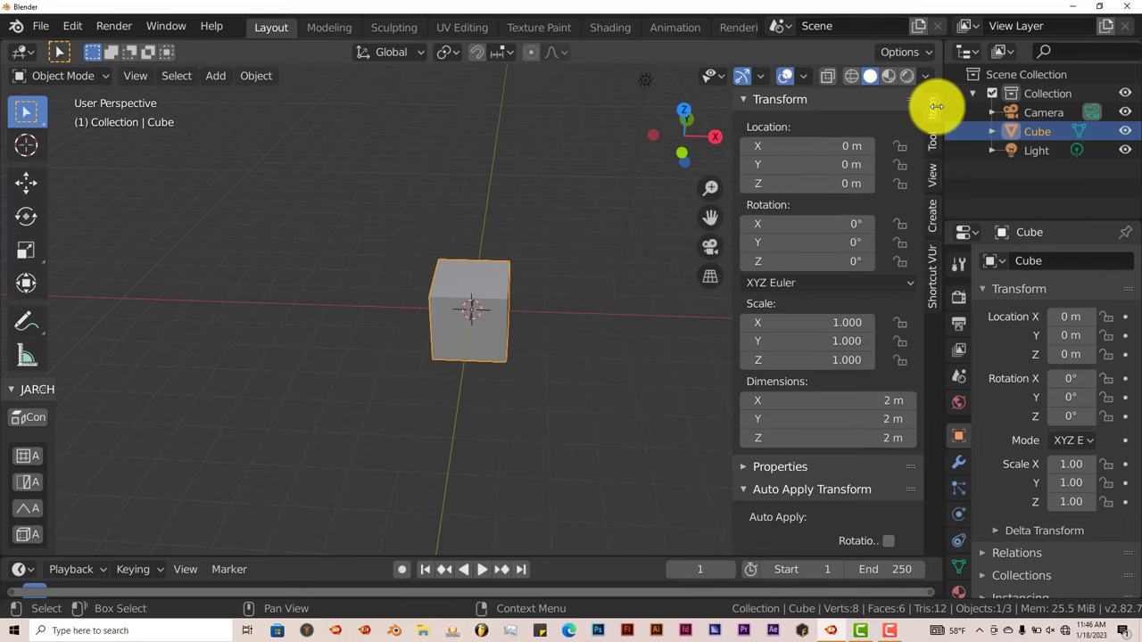
{"action": "left_click", "coordinate": [932, 263]}
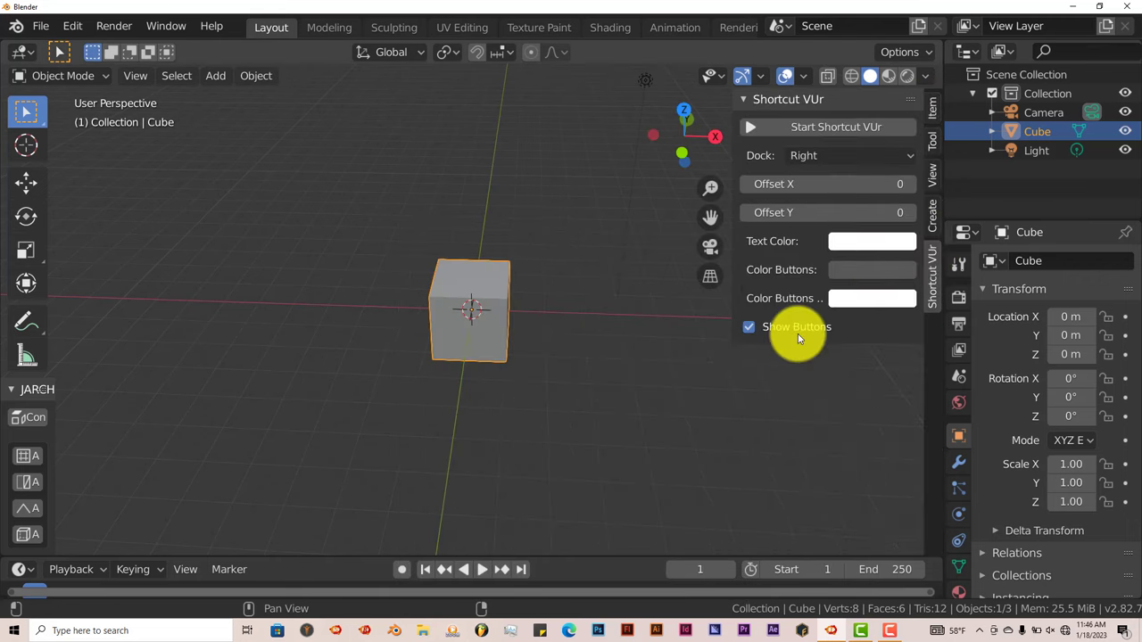
{"action": "left_click", "coordinate": [789, 128]}
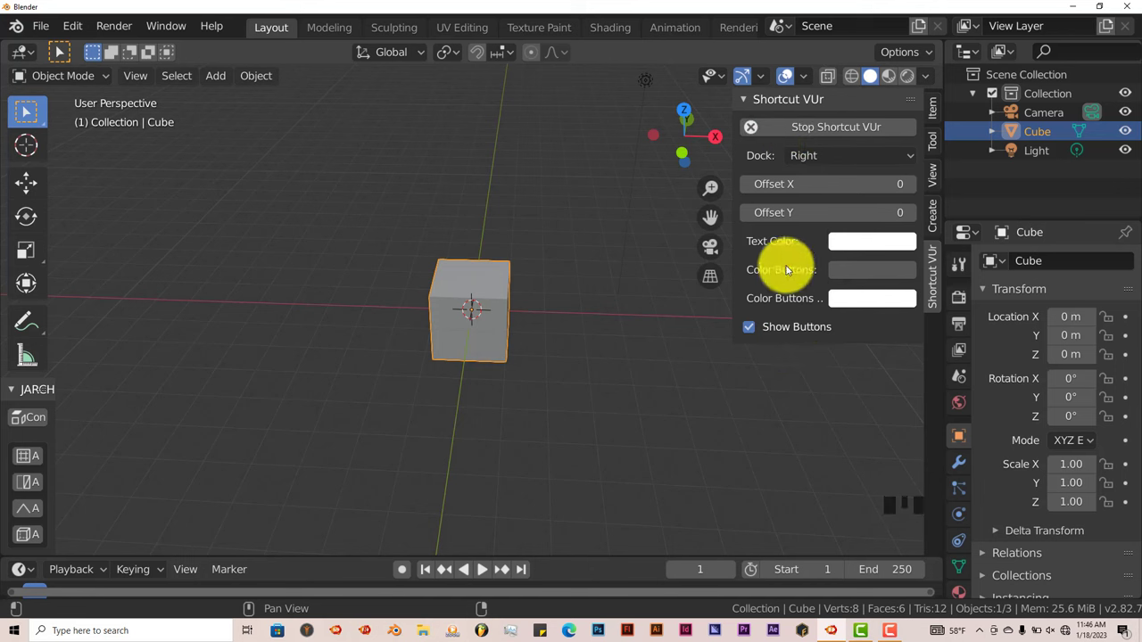
{"action": "left_click", "coordinate": [839, 184]}
{"action": "left_click_drag", "start_coordinate": [854, 193], "coordinate": [917, 199]}
{"action": "mouse_move", "coordinate": [833, 217]}
{"action": "left_mouse_down"}
{"action": "mouse_move", "coordinate": [853, 214]}
{"action": "mouse_move", "coordinate": [820, 217]}
{"action": "left_mouse_up"}
{"action": "left_click_drag", "start_coordinate": [732, 109], "coordinate": [932, 143]}
{"action": "middle_click_drag", "start_coordinate": [670, 285], "coordinate": [491, 333]}
Step: Add Suzanne and slide it along X to 4.74 with the Move gizmo
{"action": "key", "text": "shift+a"}
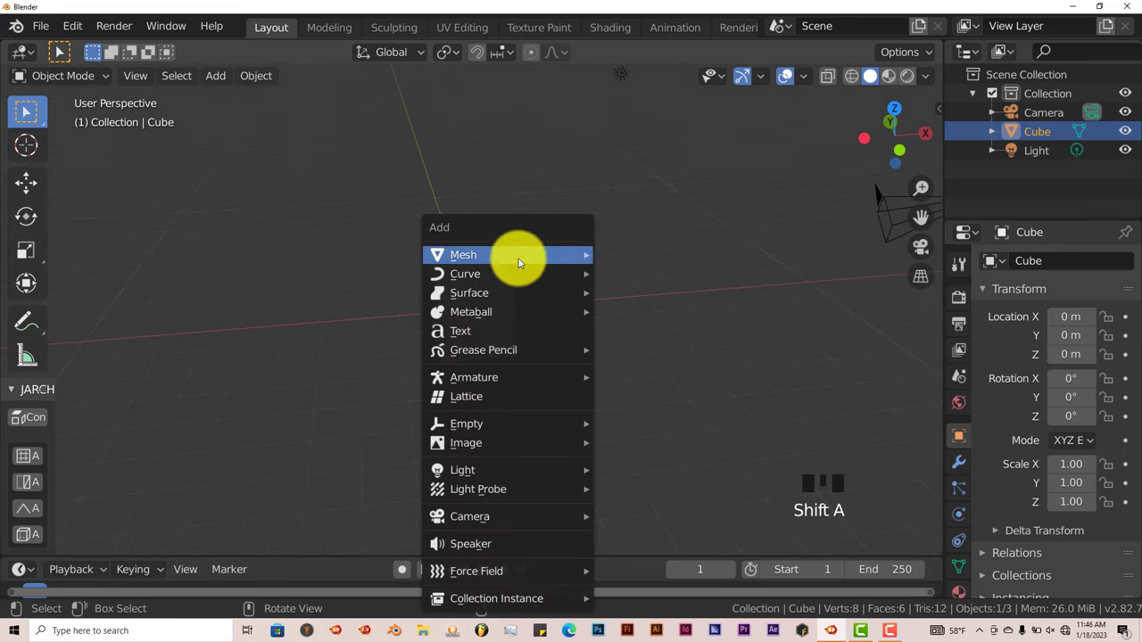
{"action": "mouse_move", "coordinate": [518, 255]}
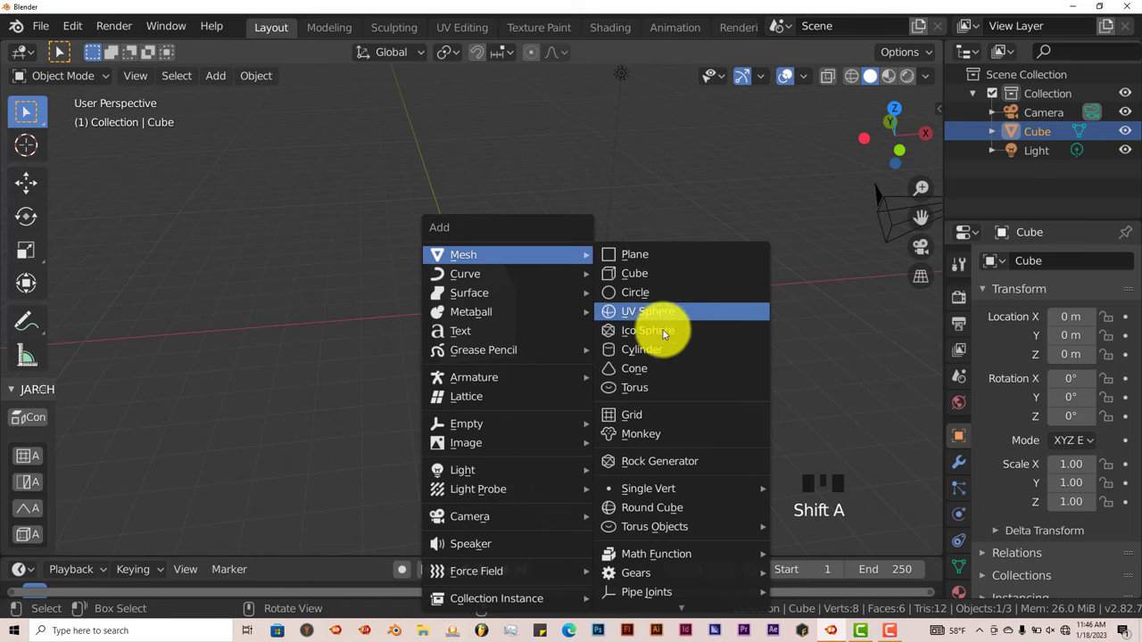
{"action": "left_click", "coordinate": [652, 433]}
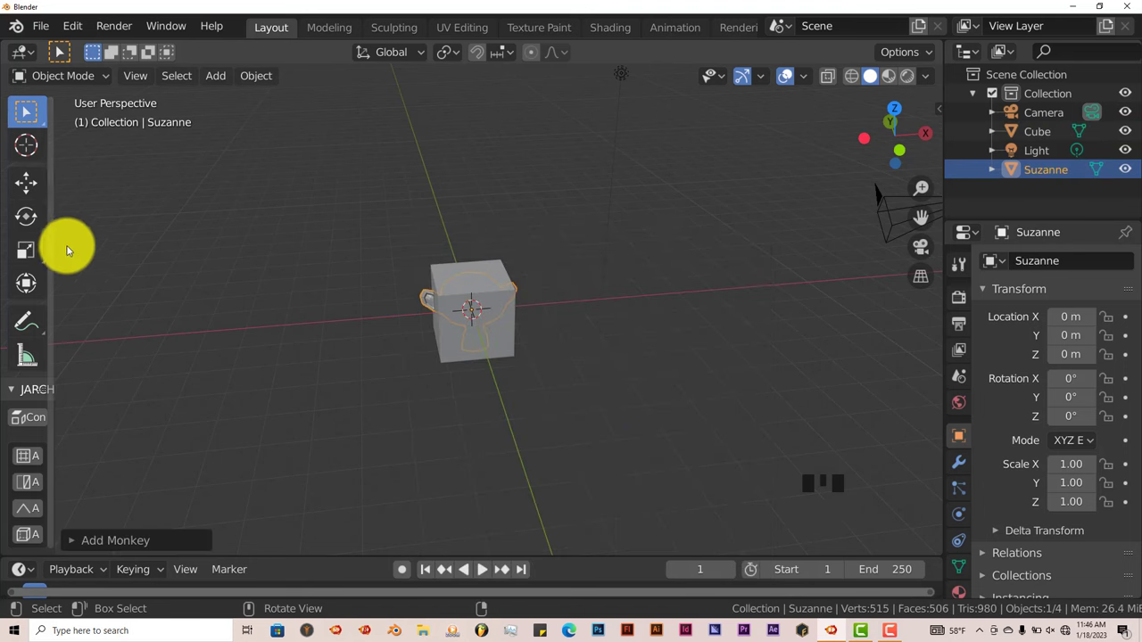
{"action": "left_click", "coordinate": [26, 182]}
{"action": "left_click_drag", "start_coordinate": [543, 312], "coordinate": [696, 339]}
{"action": "middle_click_drag", "start_coordinate": [696, 339], "coordinate": [611, 435]}
Step: Add a UV sphere and move it to the left of the cube
{"action": "key", "text": "shift+a"}
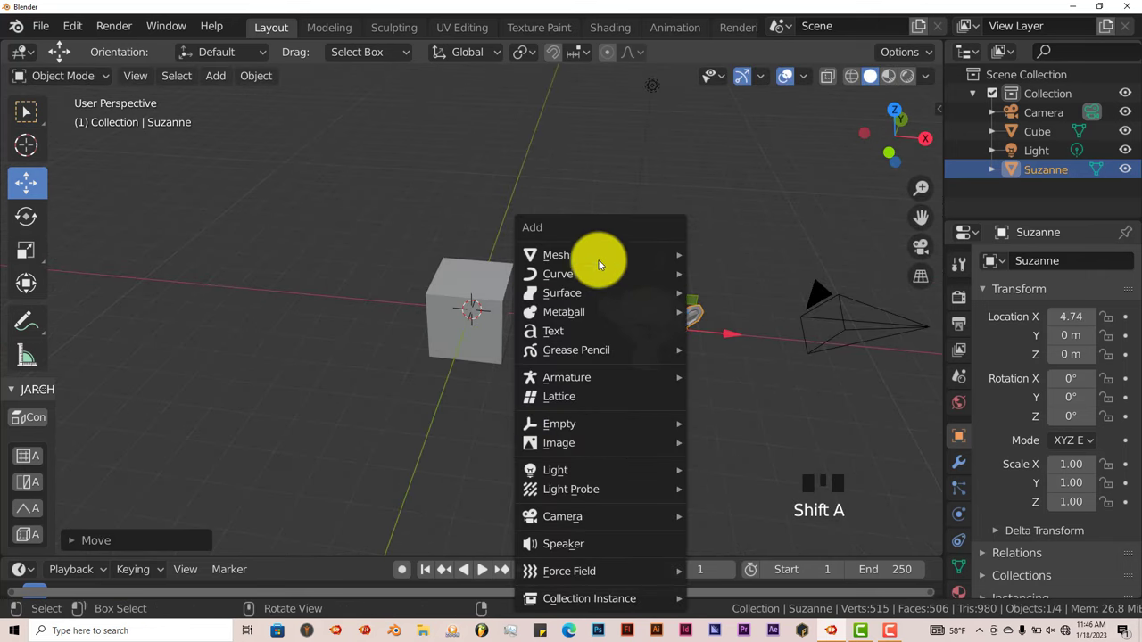
{"action": "mouse_move", "coordinate": [599, 258]}
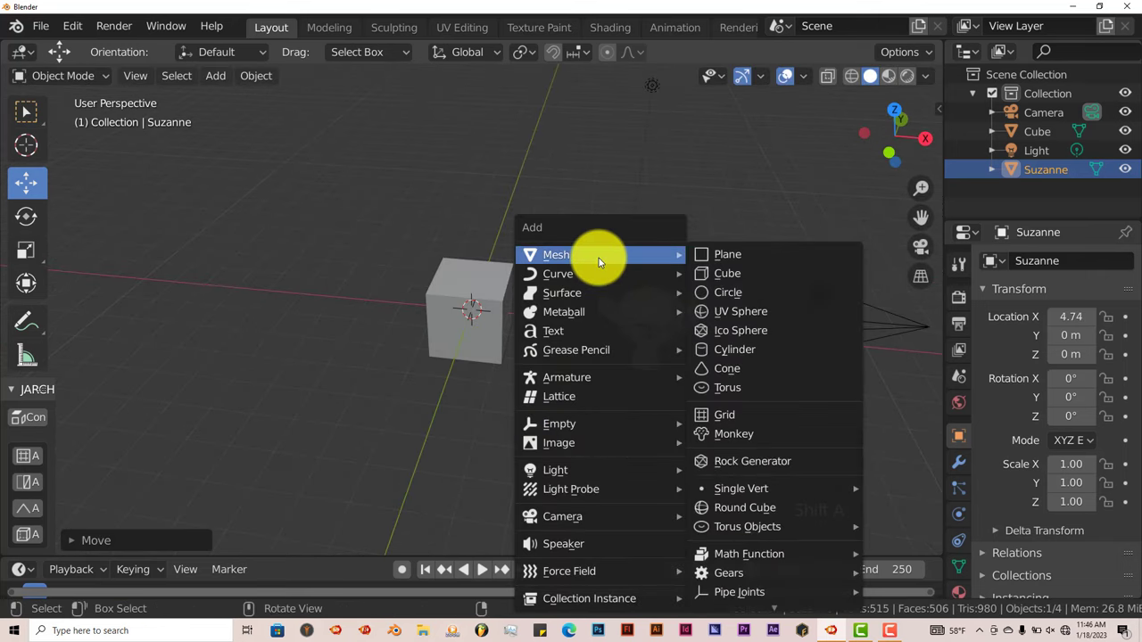
{"action": "left_click", "coordinate": [755, 308]}
{"action": "left_click_drag", "start_coordinate": [538, 316], "coordinate": [349, 318]}
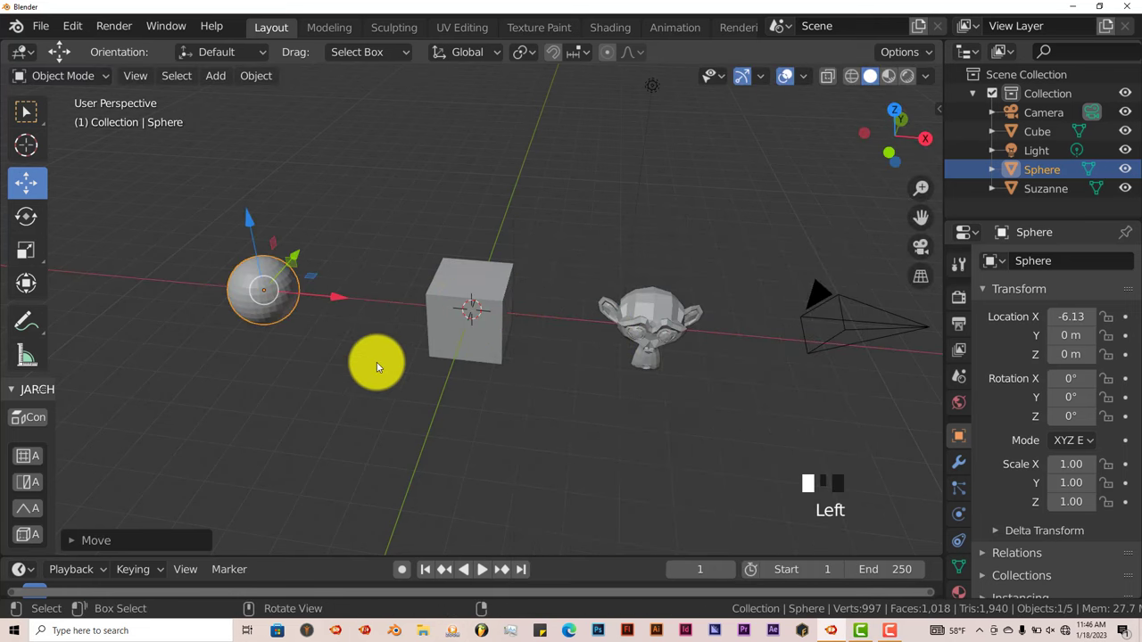
{"action": "middle_click_drag", "start_coordinate": [400, 404], "coordinate": [426, 410]}
Step: Add a plane and move it right past Suzanne to X 14.2
{"action": "key", "text": "shift+a"}
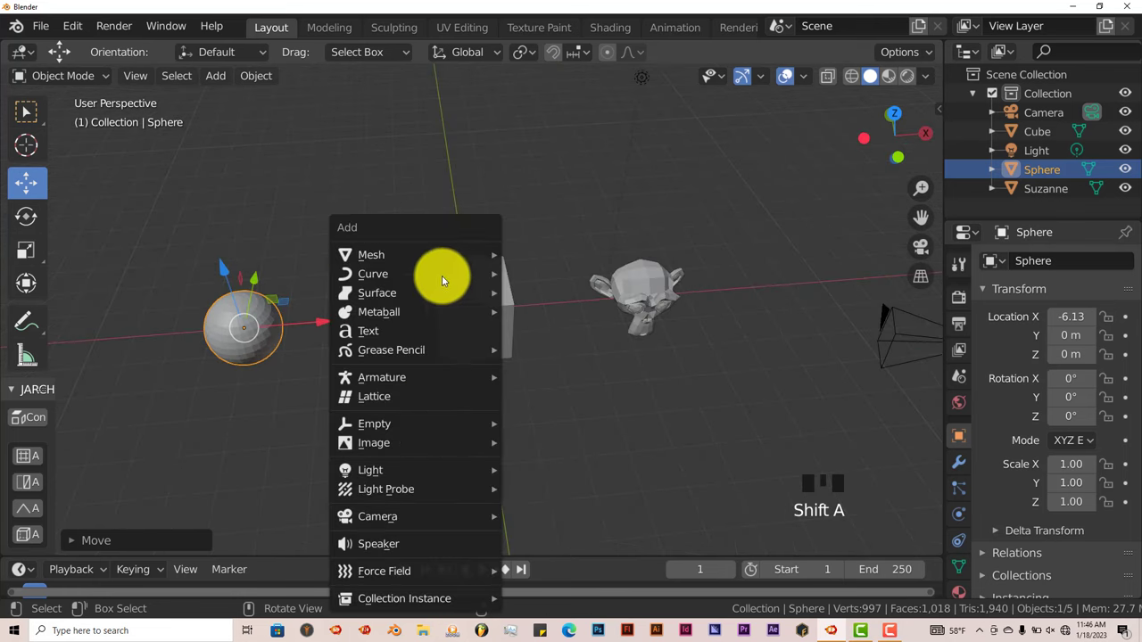
{"action": "mouse_move", "coordinate": [446, 251]}
{"action": "left_click", "coordinate": [588, 260]}
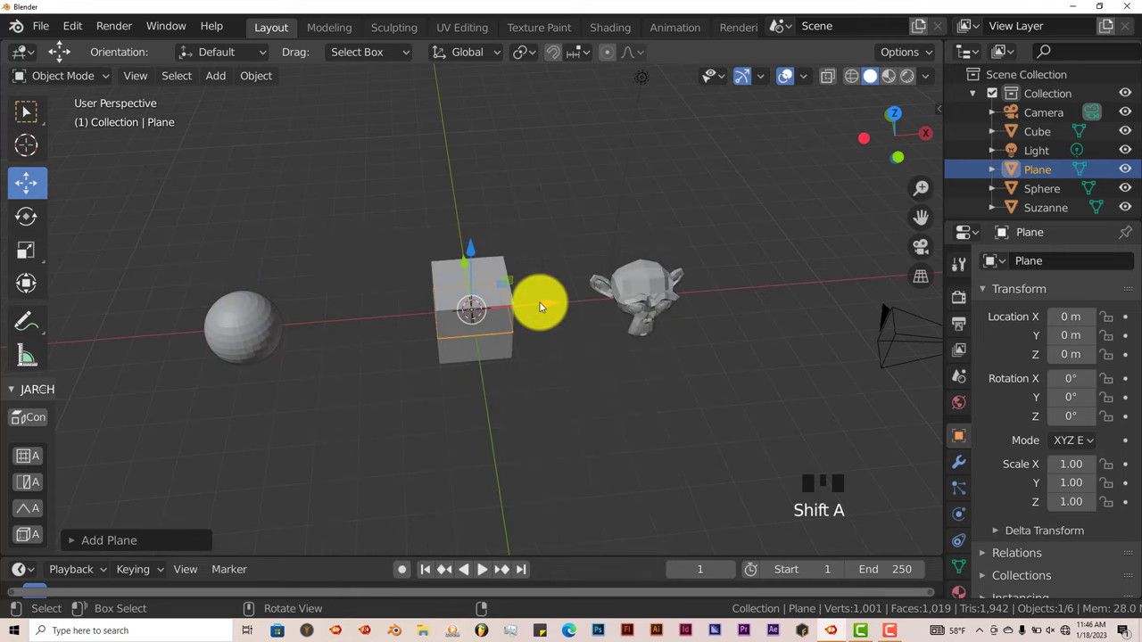
{"action": "left_click_drag", "start_coordinate": [540, 303], "coordinate": [815, 365]}
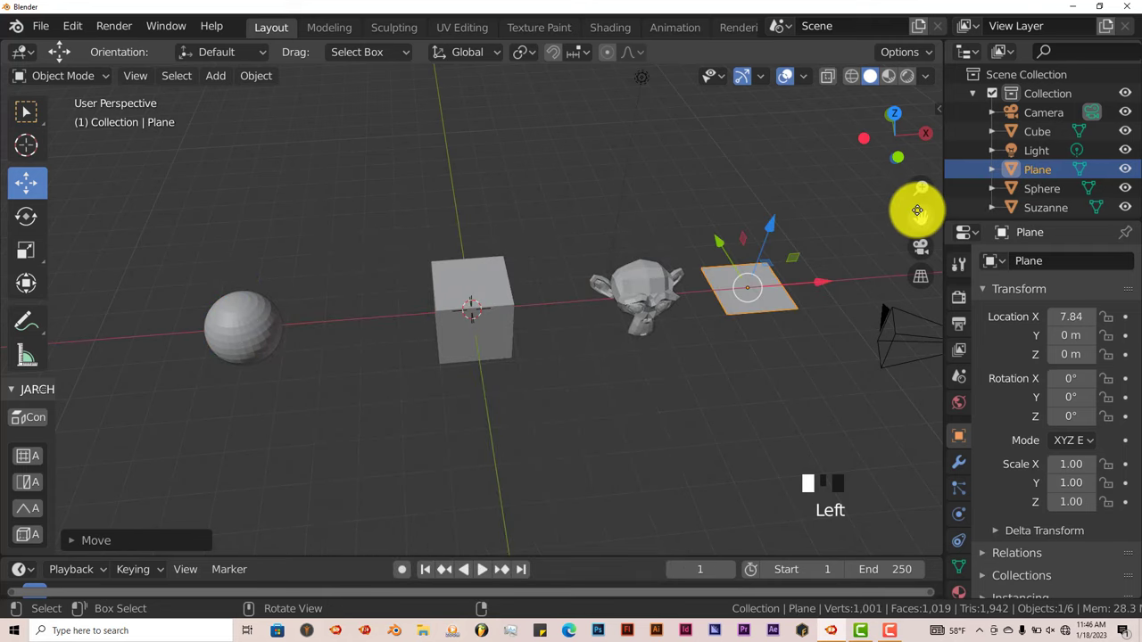
{"action": "left_click_drag", "start_coordinate": [919, 214], "coordinate": [831, 317]}
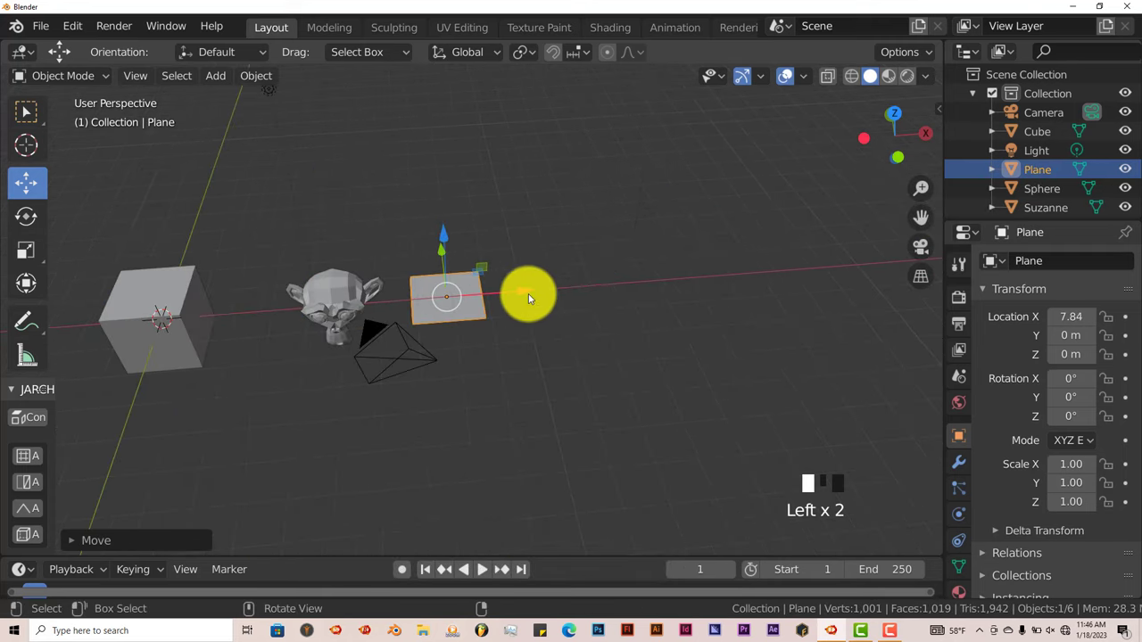
{"action": "left_click_drag", "start_coordinate": [528, 297], "coordinate": [744, 303]}
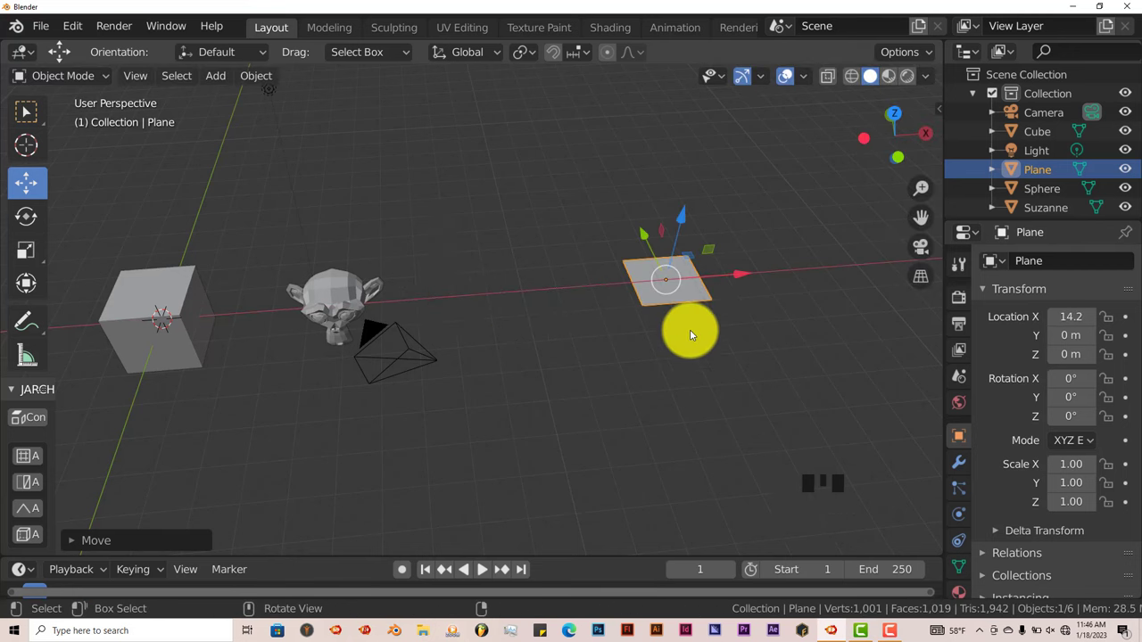
{"action": "middle_click_drag", "start_coordinate": [690, 334], "coordinate": [667, 356]}
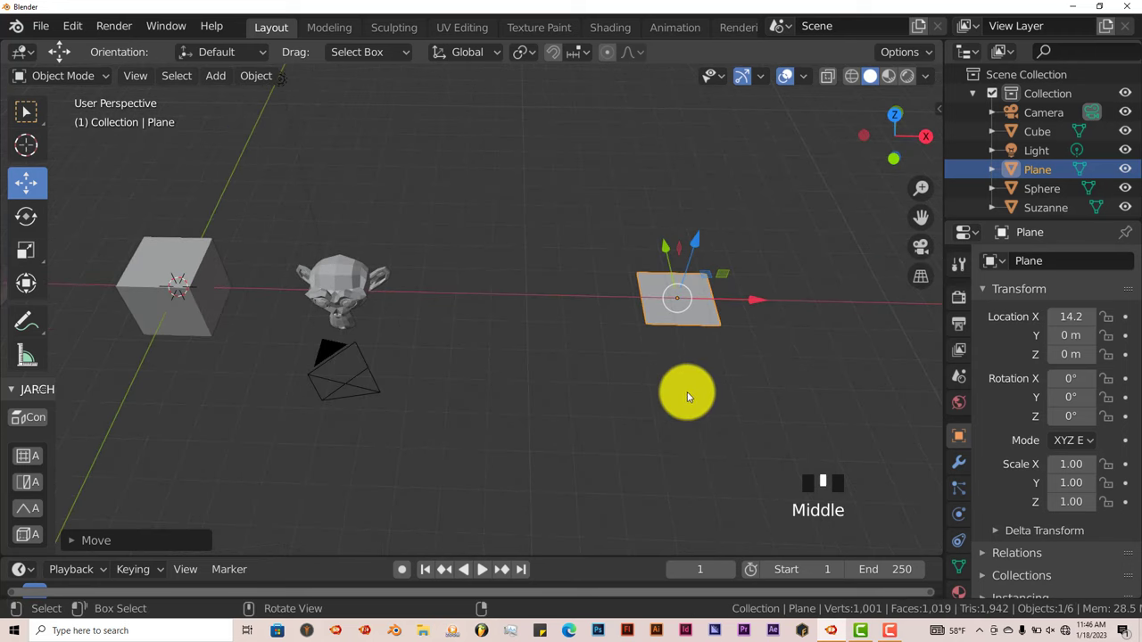
Step: In the sidebar, collapse Auto Apply Transform and Decals and expand the Align Tools panel
{"action": "left_click", "coordinate": [938, 108]}
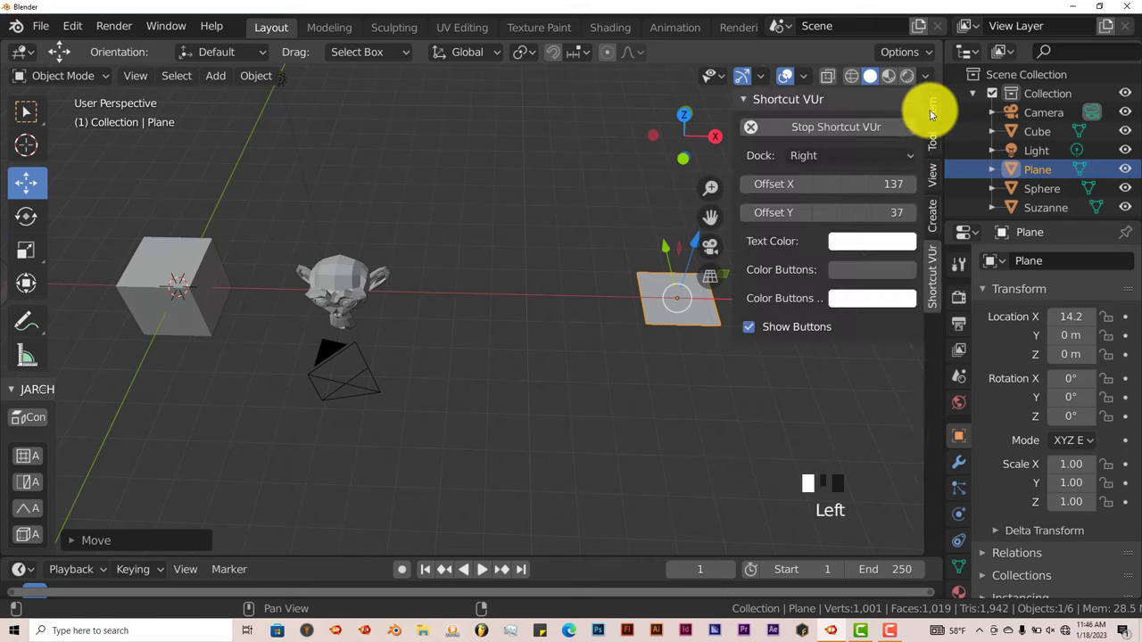
{"action": "left_click", "coordinate": [931, 109]}
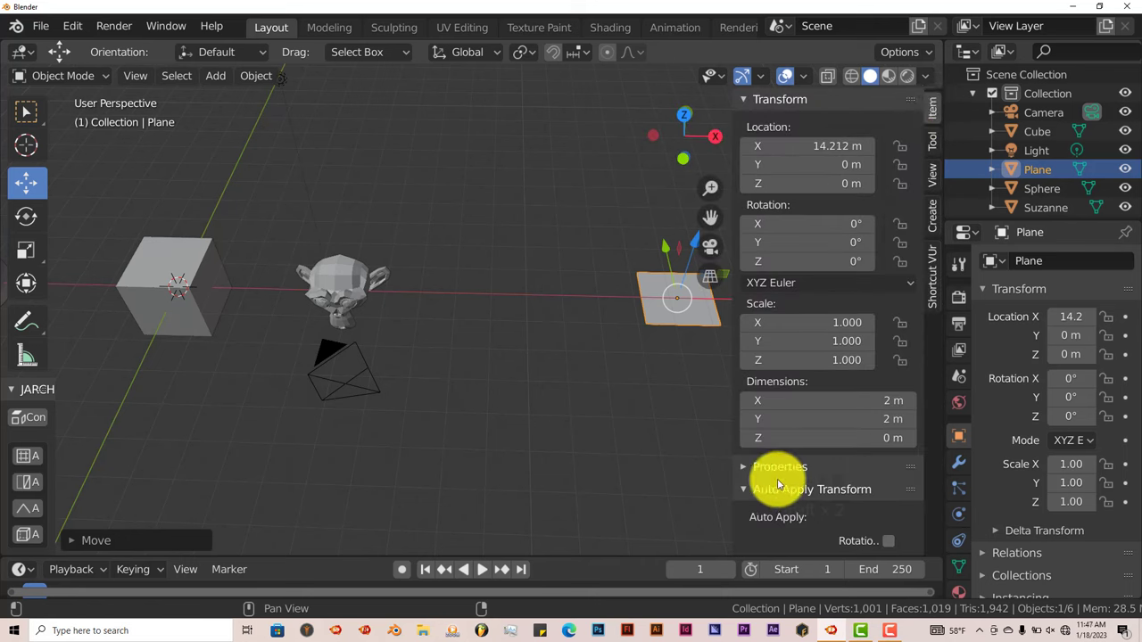
{"action": "scroll", "coordinate": [767, 477], "scroll_direction": "down", "scroll_amount": 6}
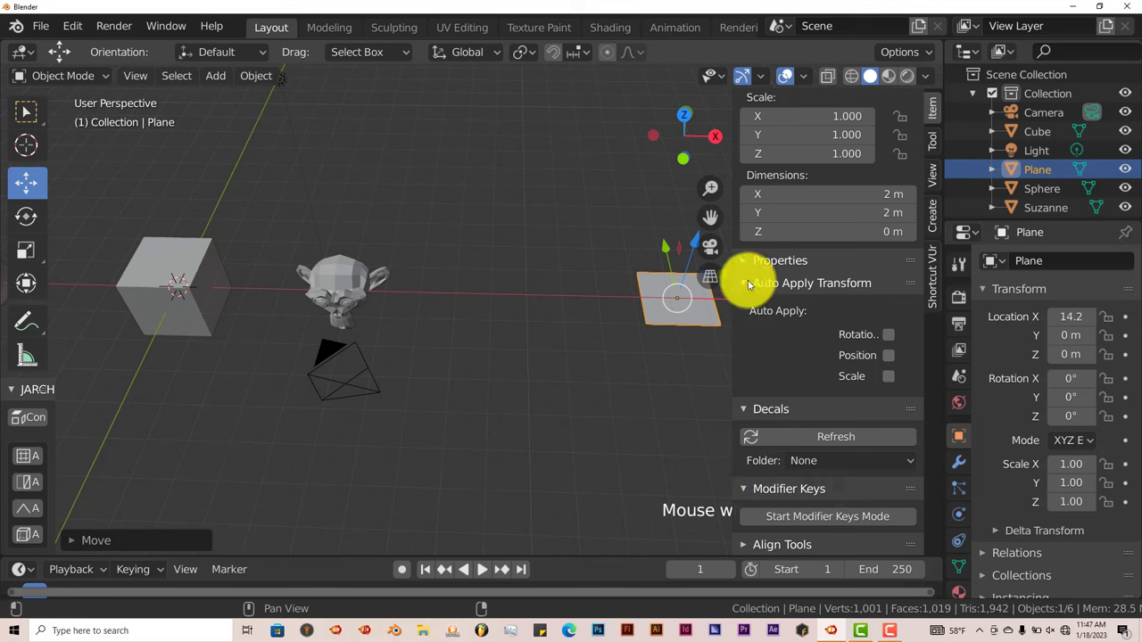
{"action": "left_click", "coordinate": [752, 284]}
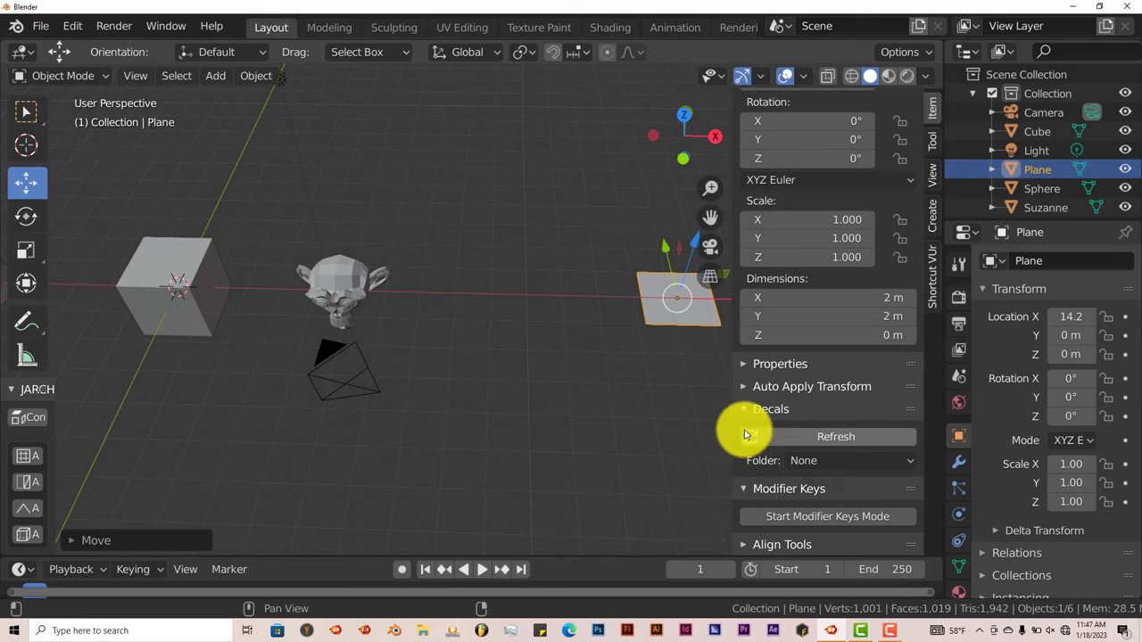
{"action": "left_click", "coordinate": [744, 408]}
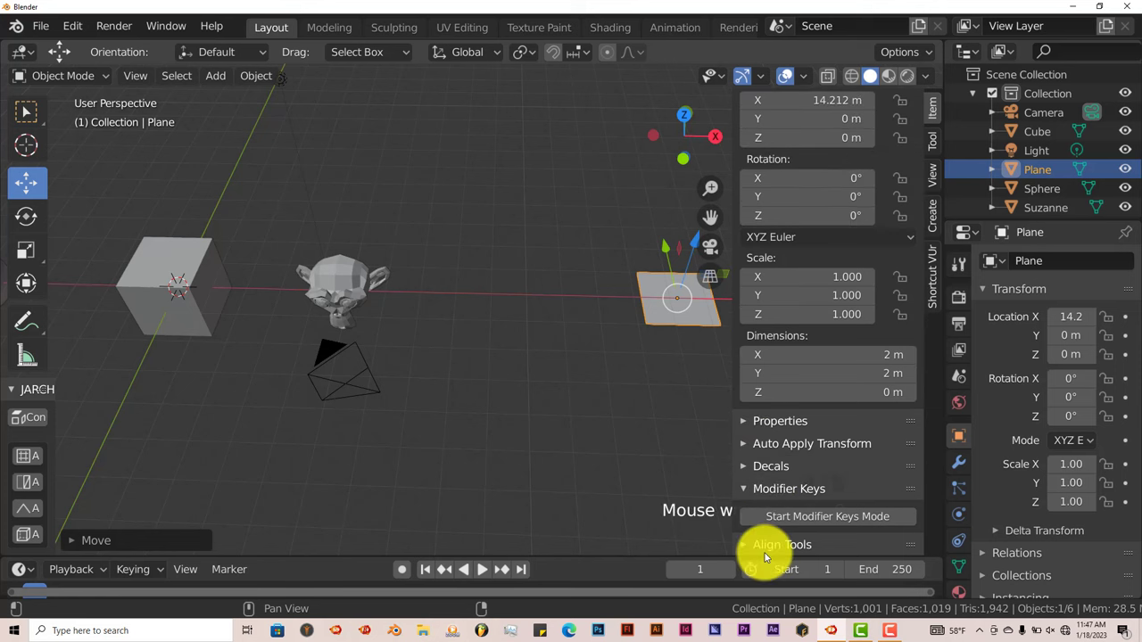
{"action": "left_click", "coordinate": [743, 544]}
{"action": "scroll", "coordinate": [838, 481], "scroll_direction": "down", "scroll_amount": 3}
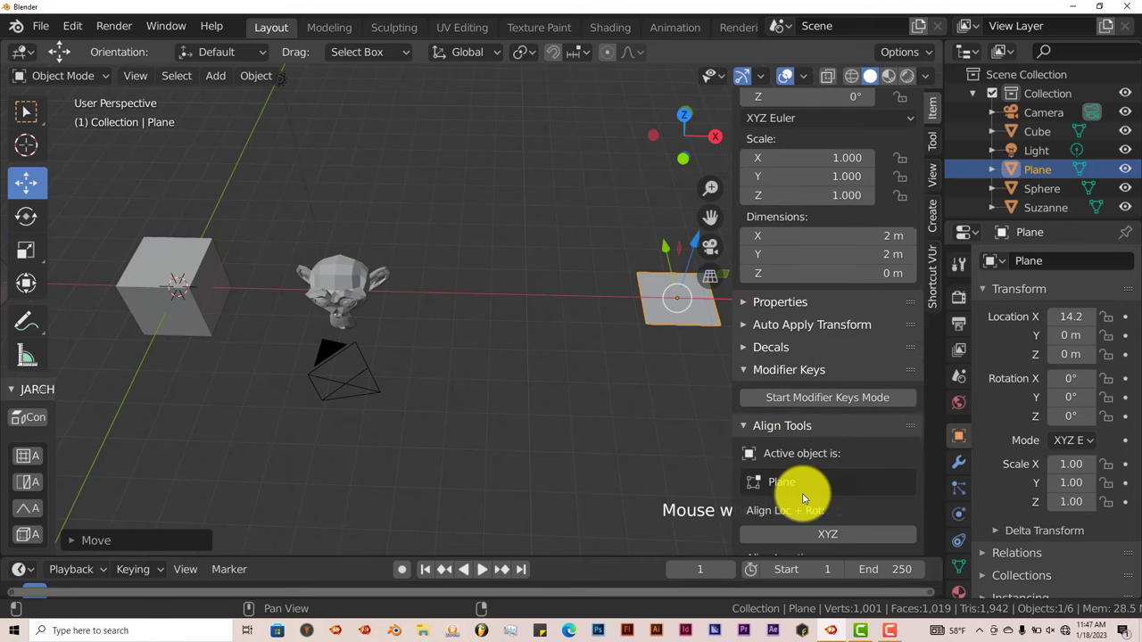
{"action": "scroll", "coordinate": [802, 493], "scroll_direction": "down", "scroll_amount": 3}
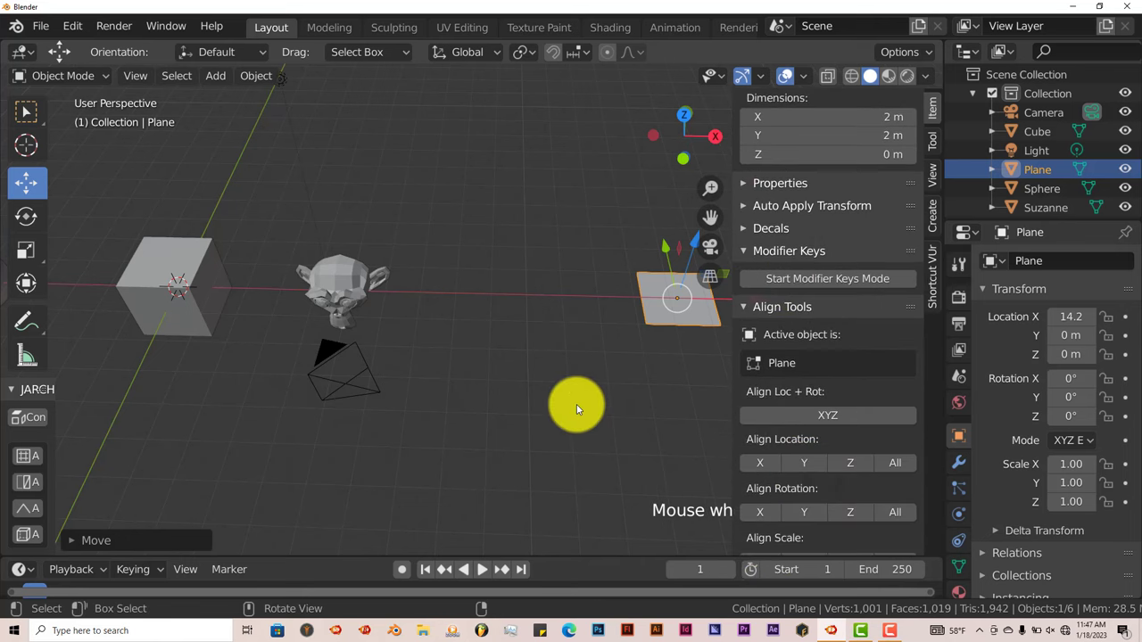
{"action": "middle_click_drag", "start_coordinate": [461, 395], "coordinate": [629, 273]}
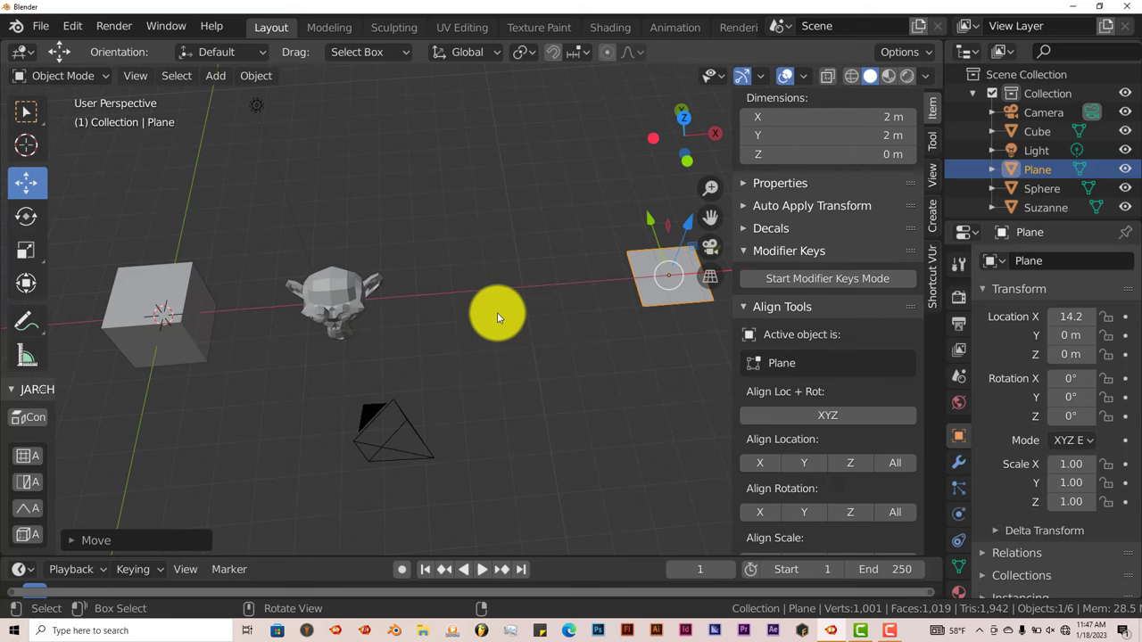
Step: Select the sphere with the plane active and align the sphere's location to the plane
{"action": "left_click_drag", "start_coordinate": [716, 217], "coordinate": [540, 291]}
{"action": "scroll", "coordinate": [540, 292], "scroll_direction": "down", "scroll_amount": 3}
{"action": "left_click", "coordinate": [234, 309]}
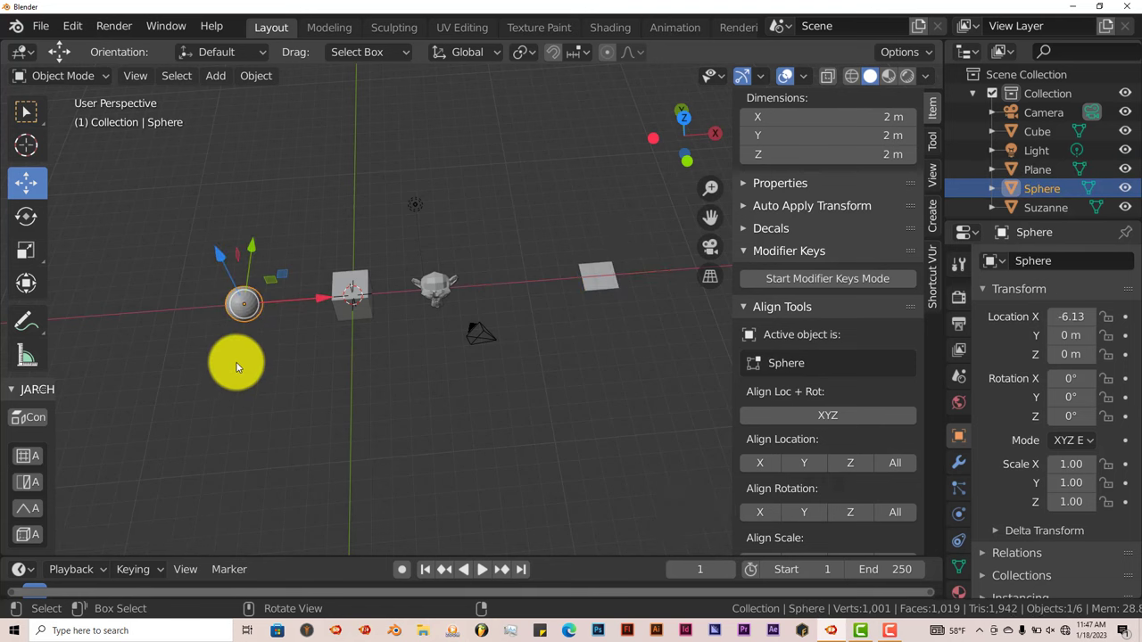
{"action": "scroll", "coordinate": [229, 366], "scroll_direction": "up", "scroll_amount": 1}
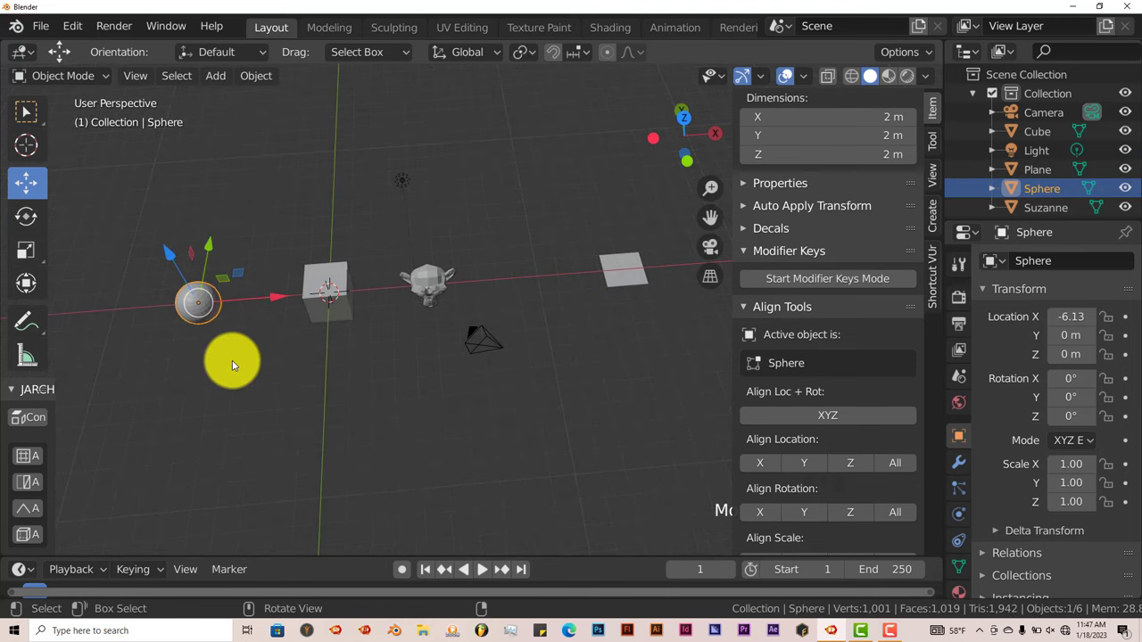
{"action": "left_click", "coordinate": [621, 266], "text": "shift"}
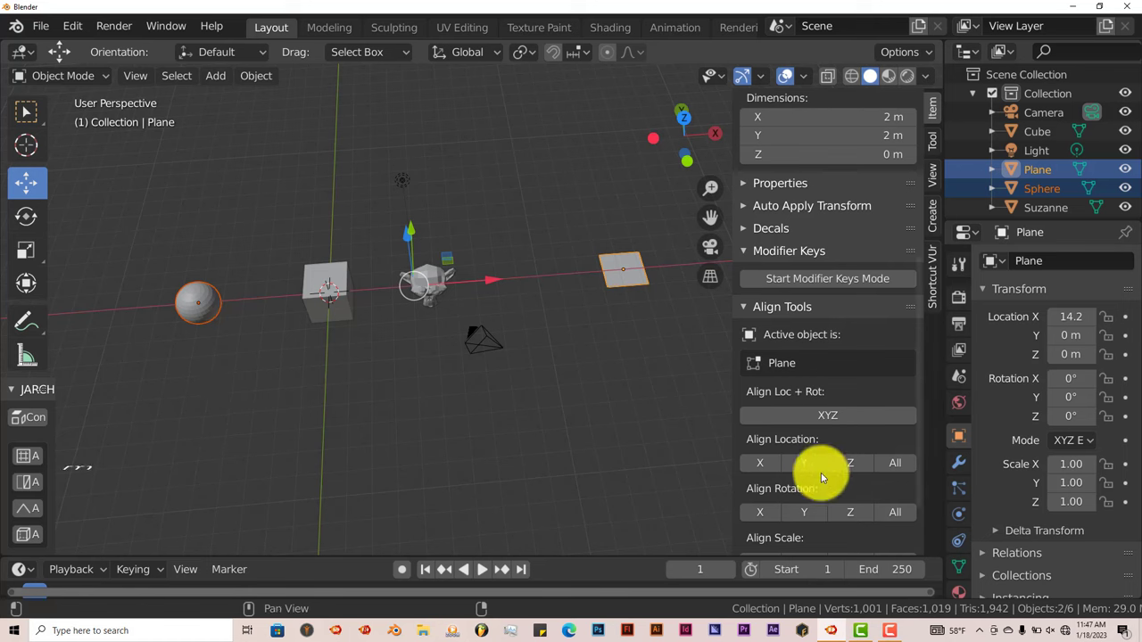
{"action": "scroll", "coordinate": [799, 495], "scroll_direction": "down", "scroll_amount": 1}
{"action": "scroll", "coordinate": [799, 495], "scroll_direction": "down", "scroll_amount": 2}
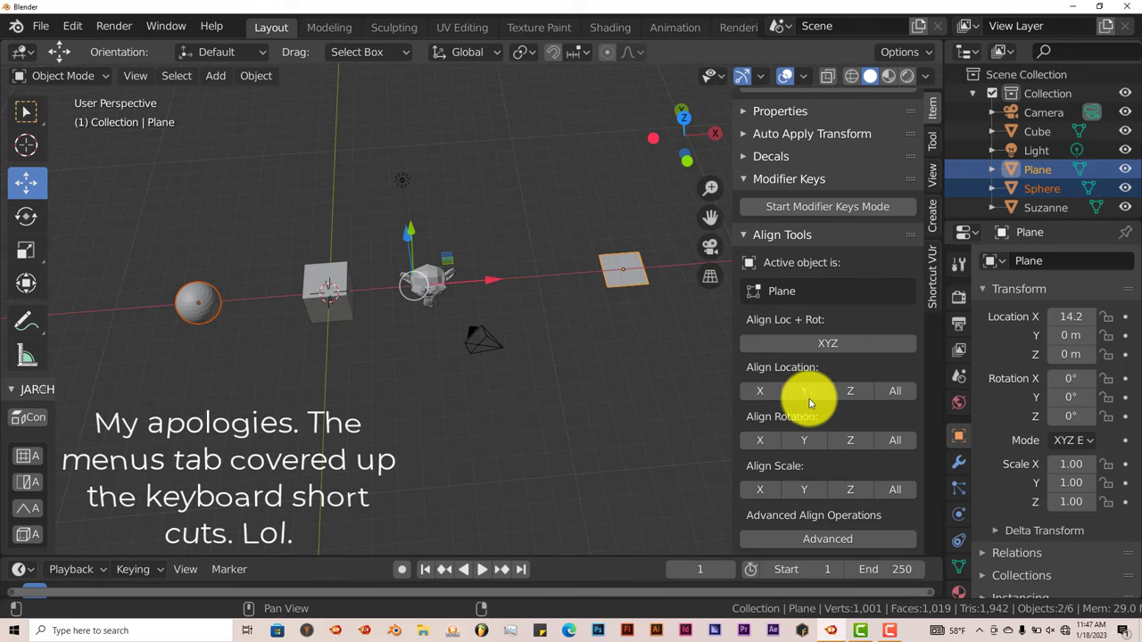
{"action": "left_click", "coordinate": [896, 392]}
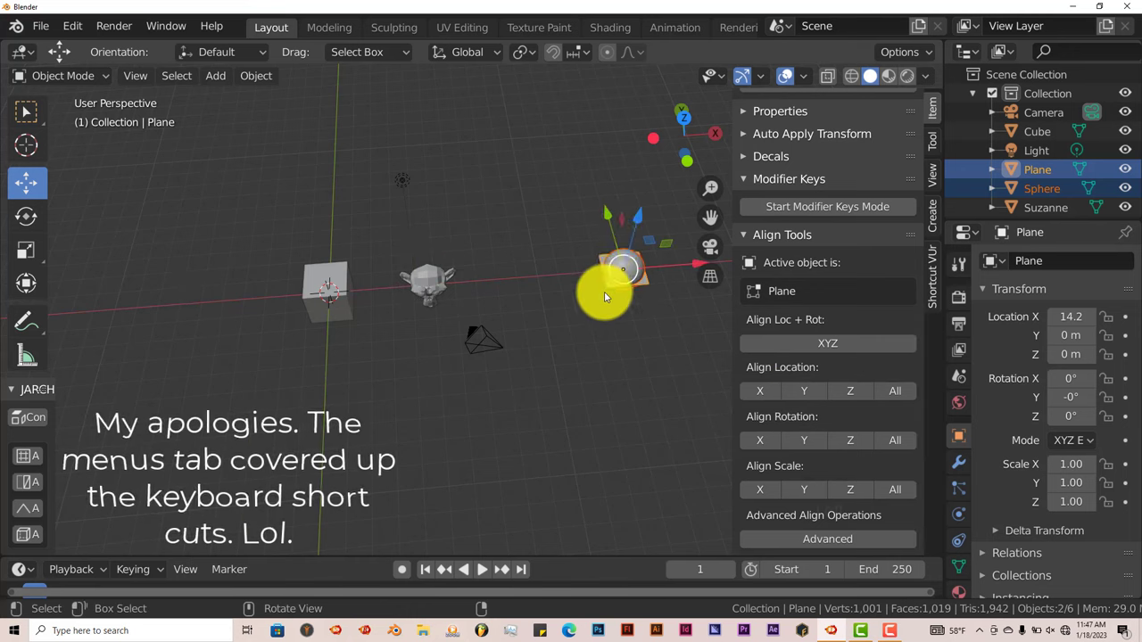
Step: Undo that alignment and move the sphere along X to 7.73 instead
{"action": "middle_click_drag", "start_coordinate": [604, 288], "coordinate": [495, 375]}
{"action": "scroll", "coordinate": [494, 370], "scroll_direction": "down", "scroll_amount": 5}
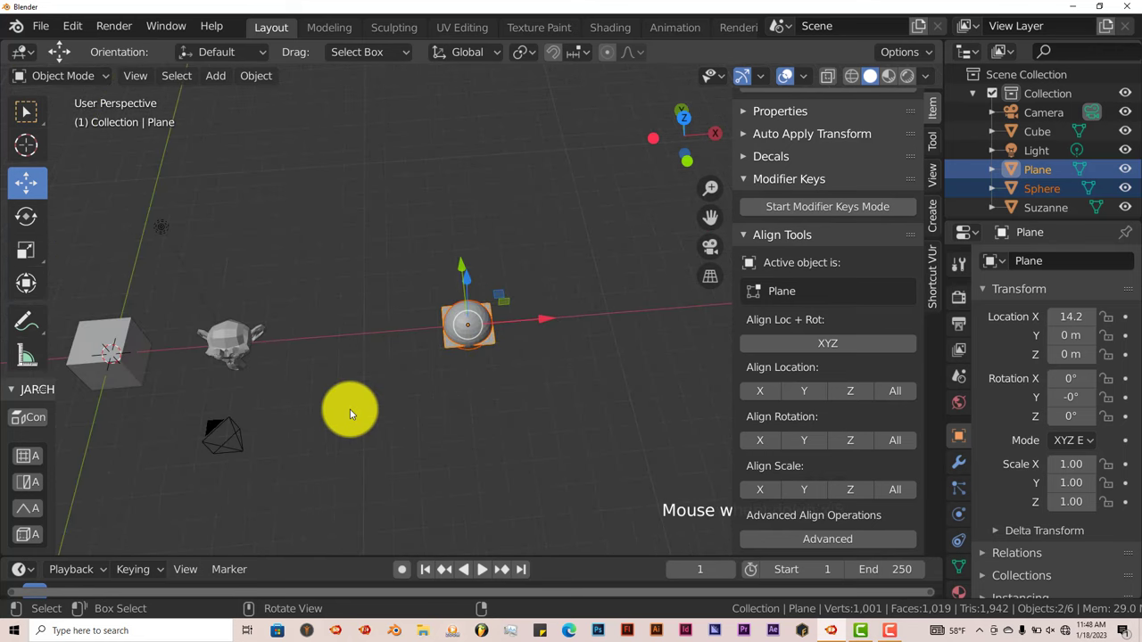
{"action": "middle_click_drag", "start_coordinate": [349, 411], "coordinate": [472, 396], "text": "shift"}
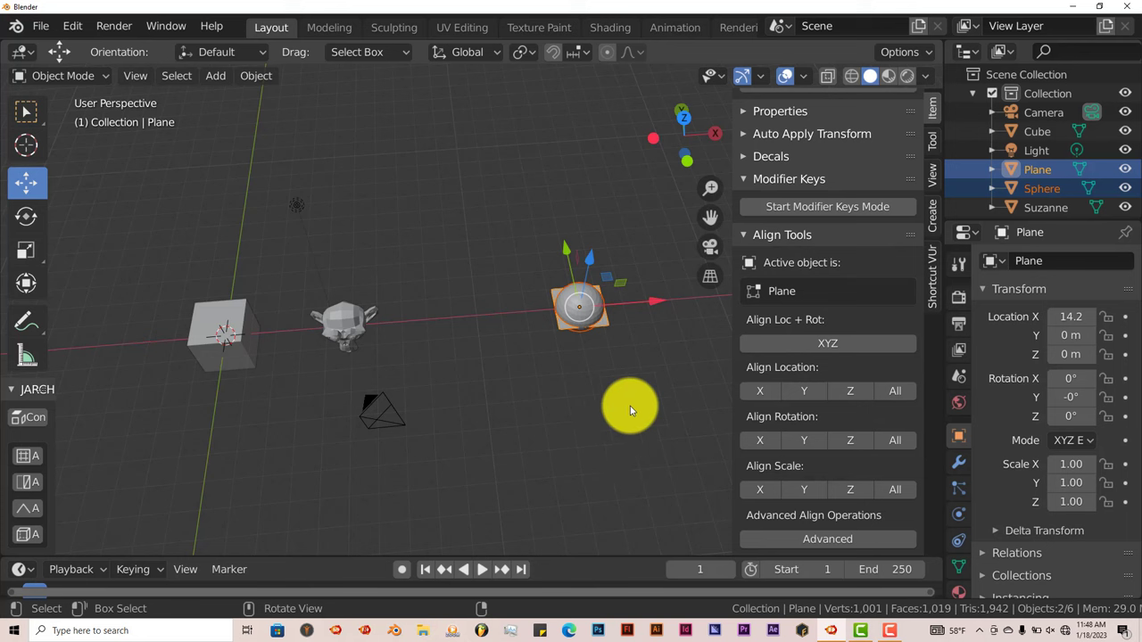
{"action": "key", "text": "ctrl+z"}
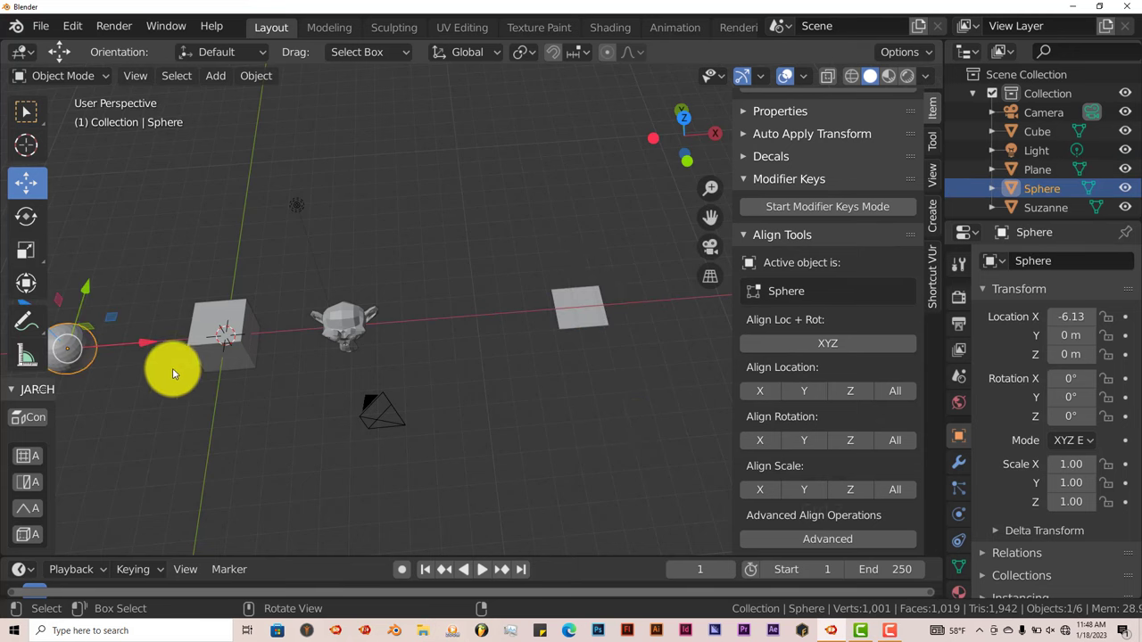
{"action": "key", "text": "g"}
{"action": "left_click", "coordinate": [485, 398]}
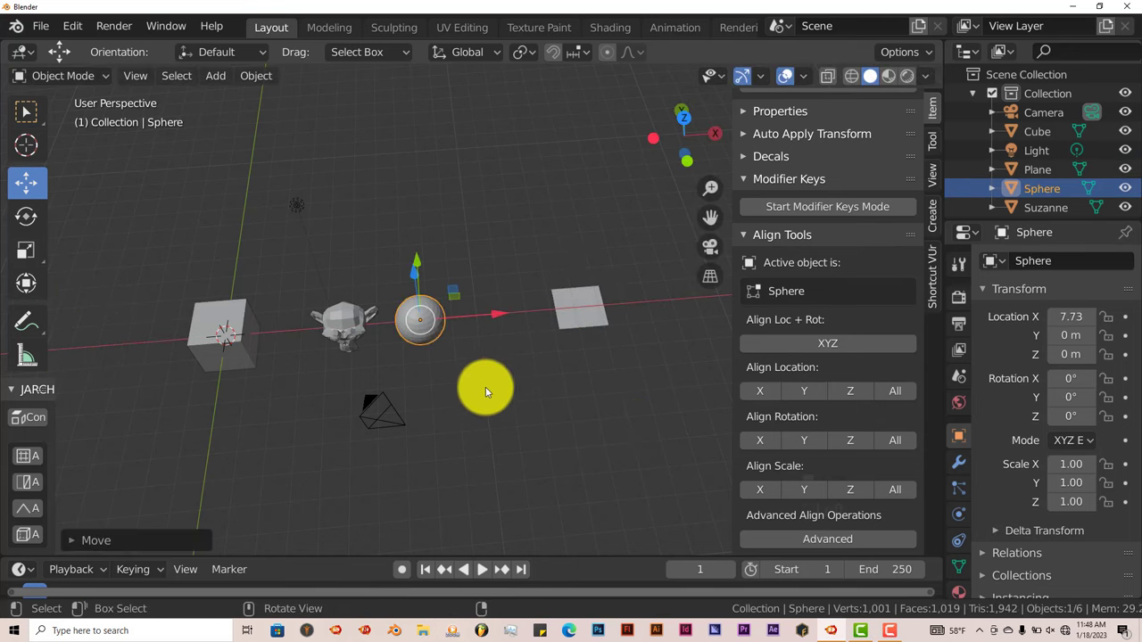
Step: Select the plane, scale it to 5.82, and move it out to Location X 18.5
{"action": "middle_click_drag", "start_coordinate": [485, 402], "coordinate": [428, 399], "text": "shift"}
{"action": "scroll", "coordinate": [544, 374], "scroll_direction": "up", "scroll_amount": 3}
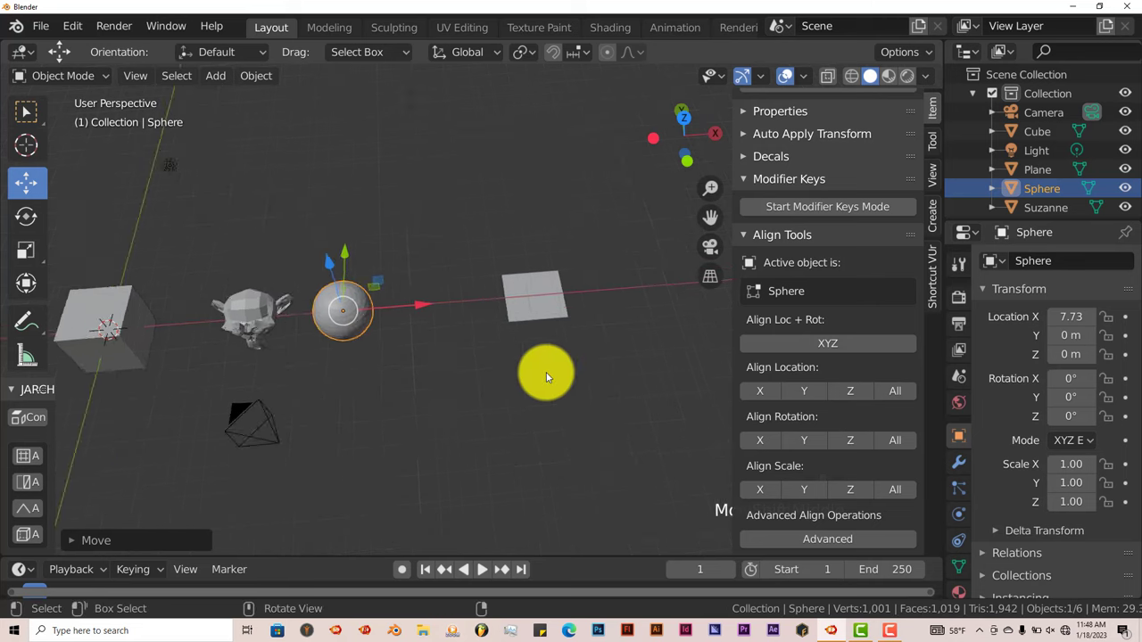
{"action": "left_click", "coordinate": [559, 307]}
{"action": "scroll", "coordinate": [526, 356], "scroll_direction": "down", "scroll_amount": 2}
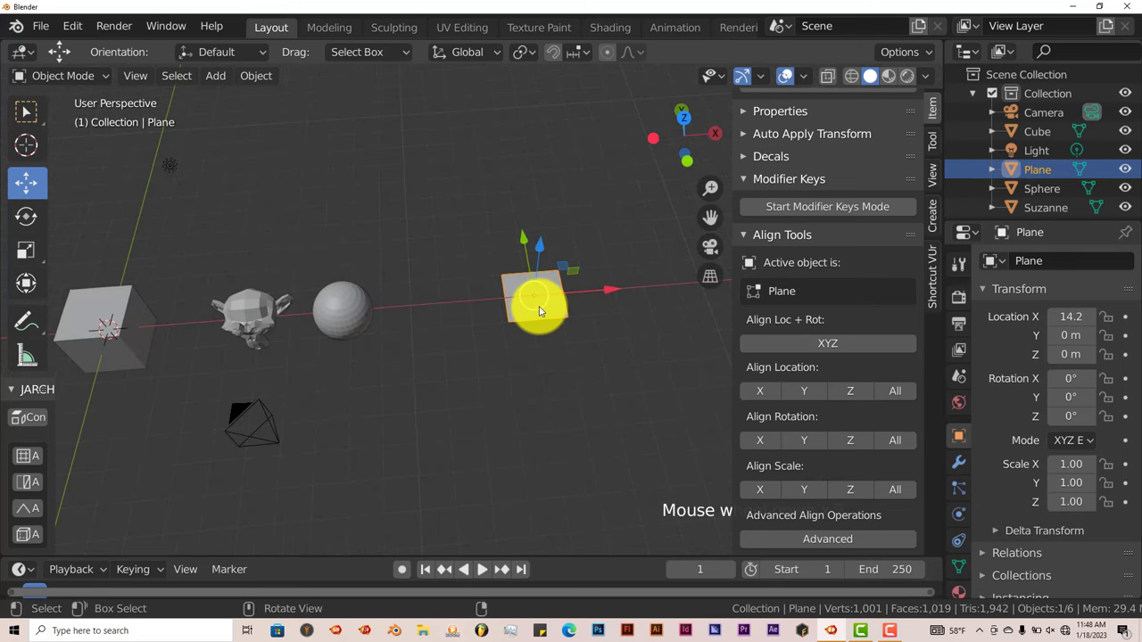
{"action": "key", "text": "s"}
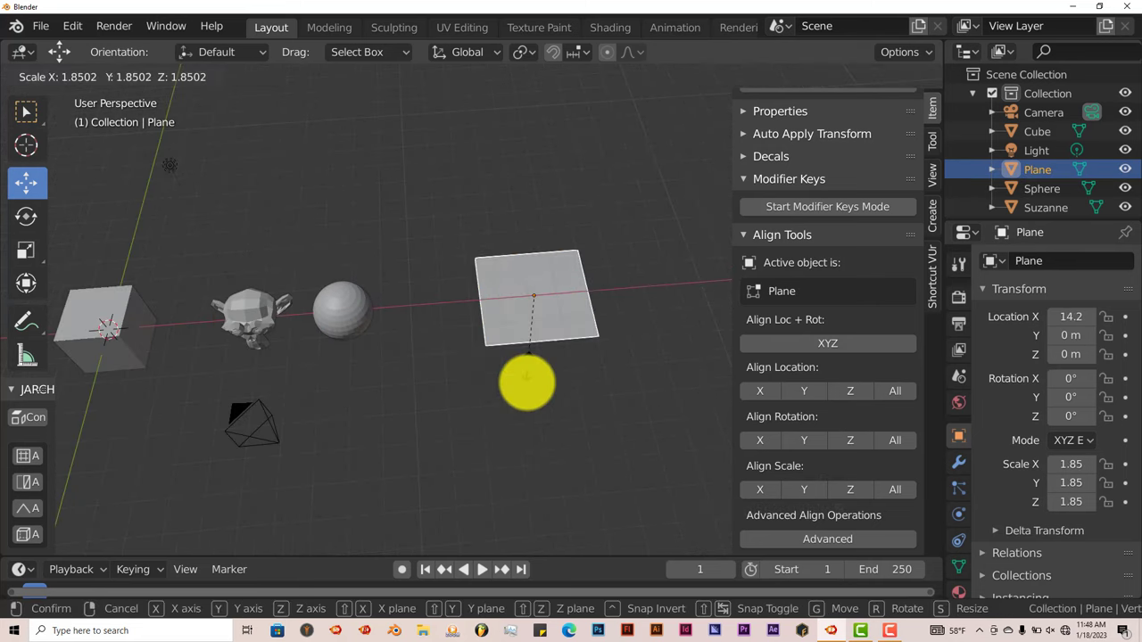
{"action": "left_click", "coordinate": [533, 514]}
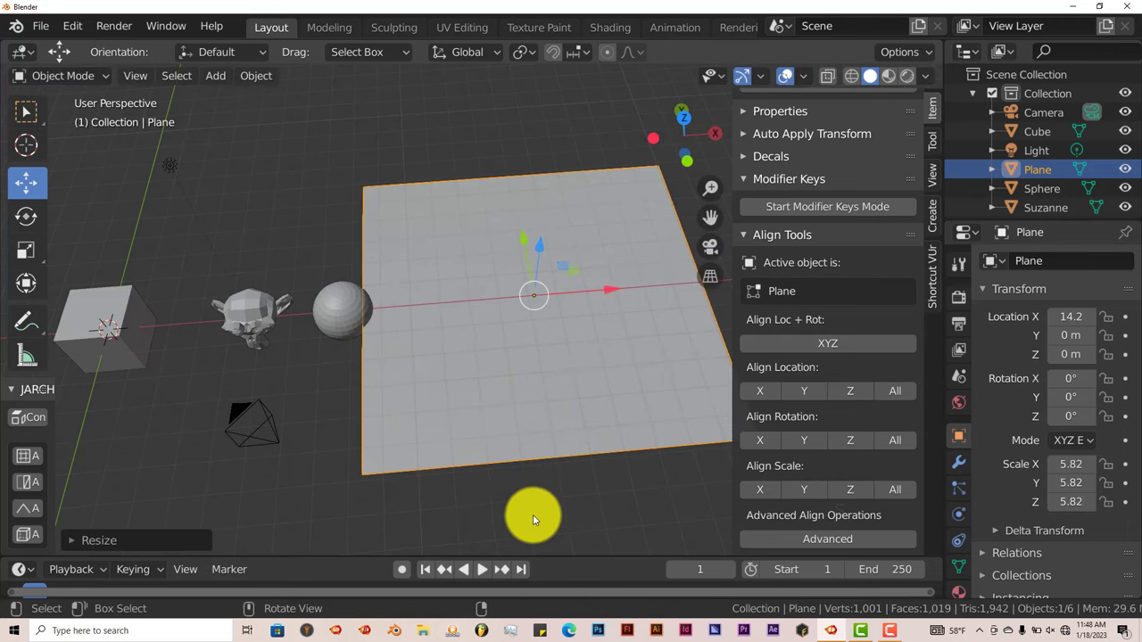
{"action": "scroll", "coordinate": [601, 306], "scroll_direction": "down", "scroll_amount": 2}
{"action": "left_click_drag", "start_coordinate": [597, 292], "coordinate": [688, 298]}
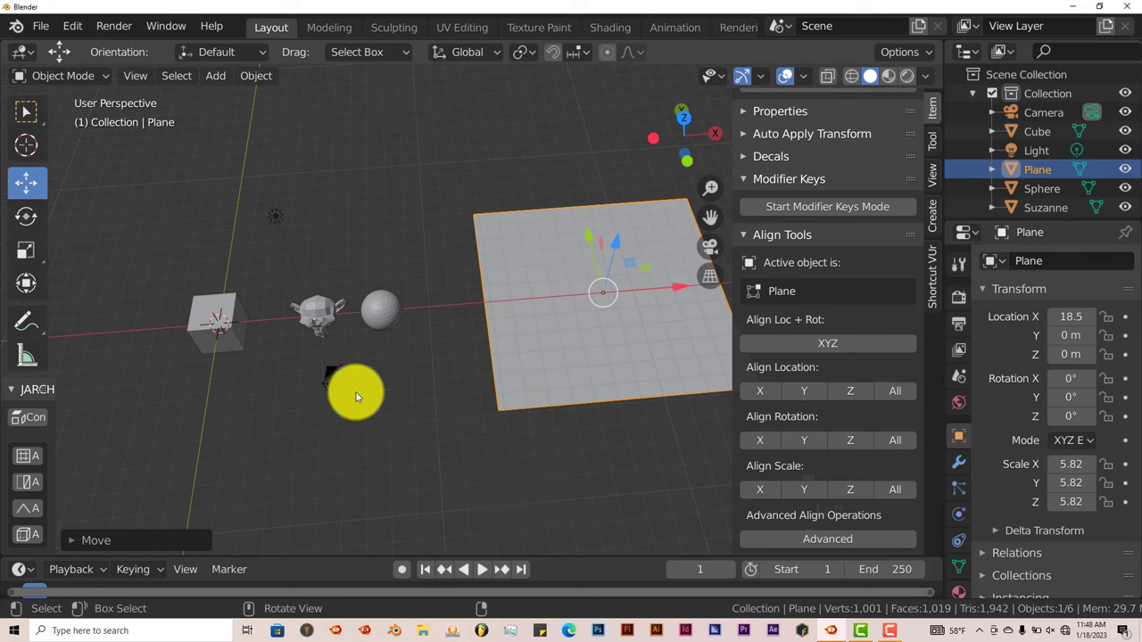
Step: With Suzanne selected and the plane active, use Align Scale All to give Suzanne scale 5.82
{"action": "left_click", "coordinate": [315, 311]}
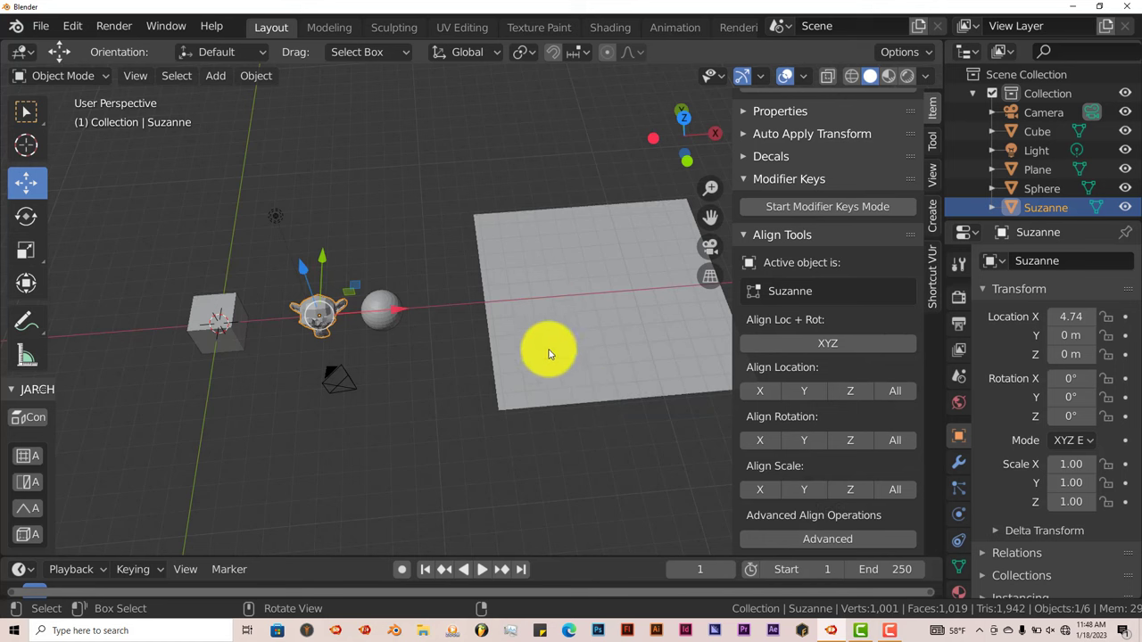
{"action": "left_click", "coordinate": [543, 265], "text": "shift"}
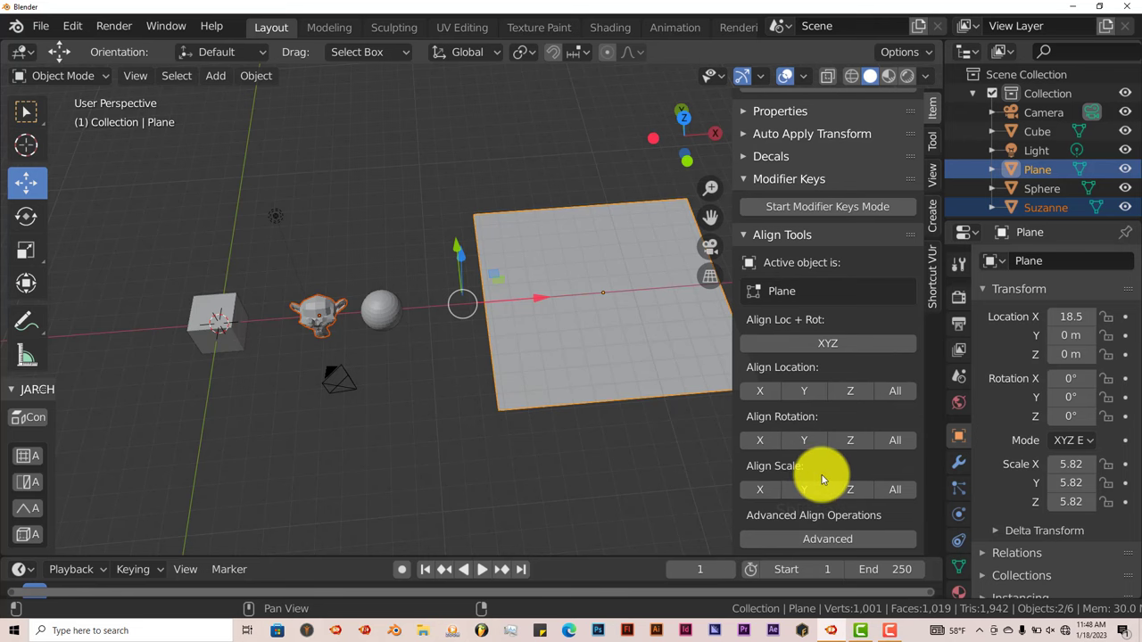
{"action": "left_click", "coordinate": [894, 490]}
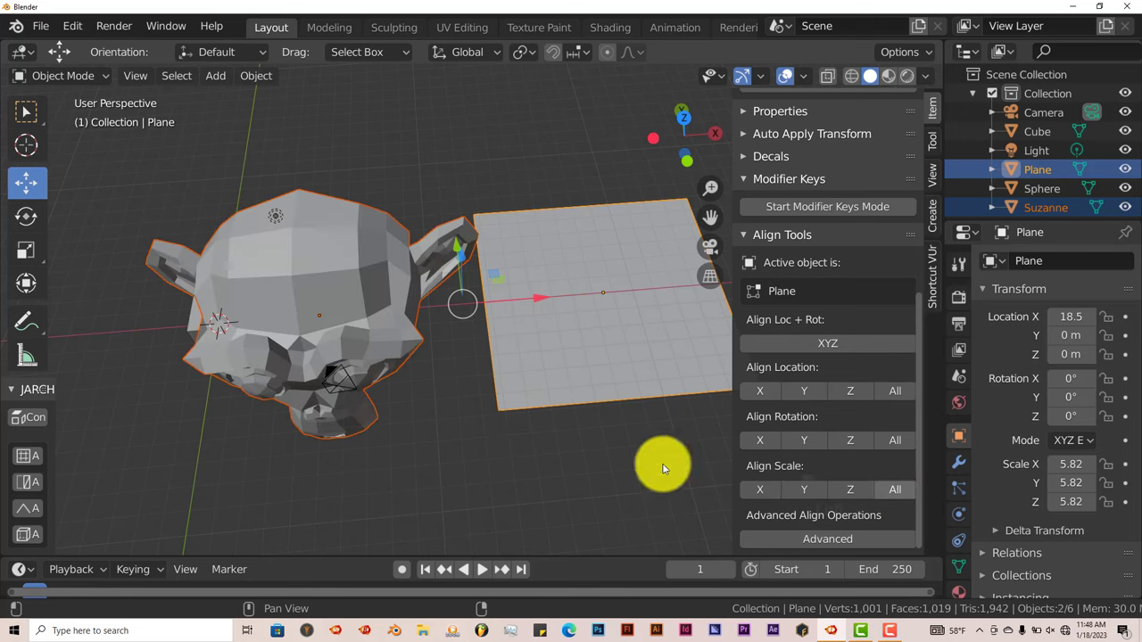
{"action": "middle_click_drag", "start_coordinate": [273, 339], "coordinate": [264, 305]}
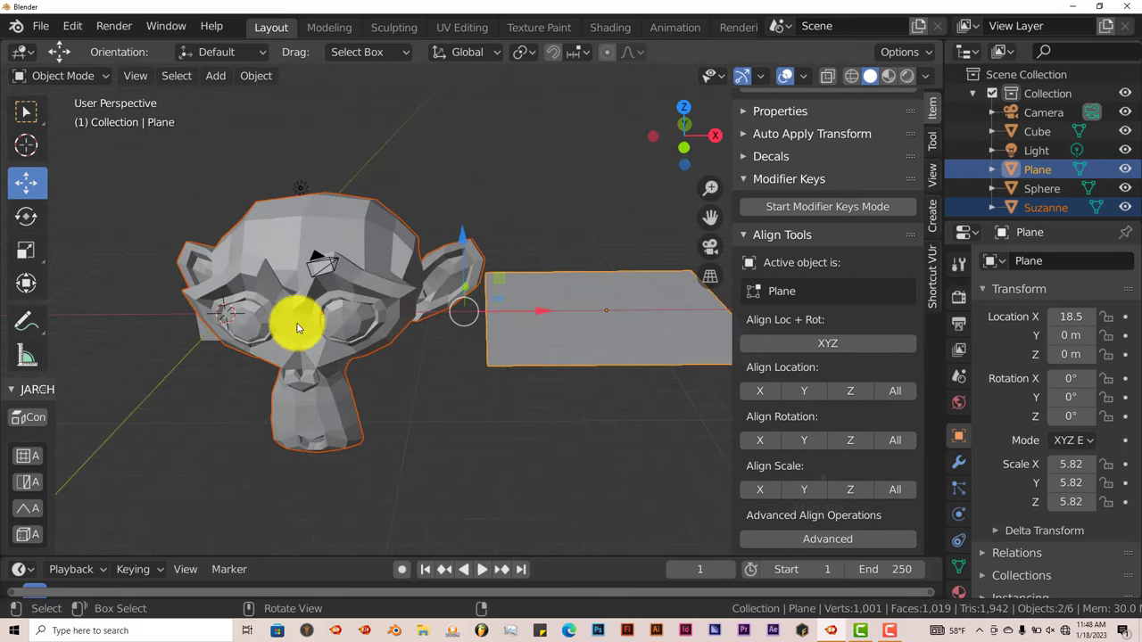
{"action": "middle_click_drag", "start_coordinate": [522, 331], "coordinate": [607, 307]}
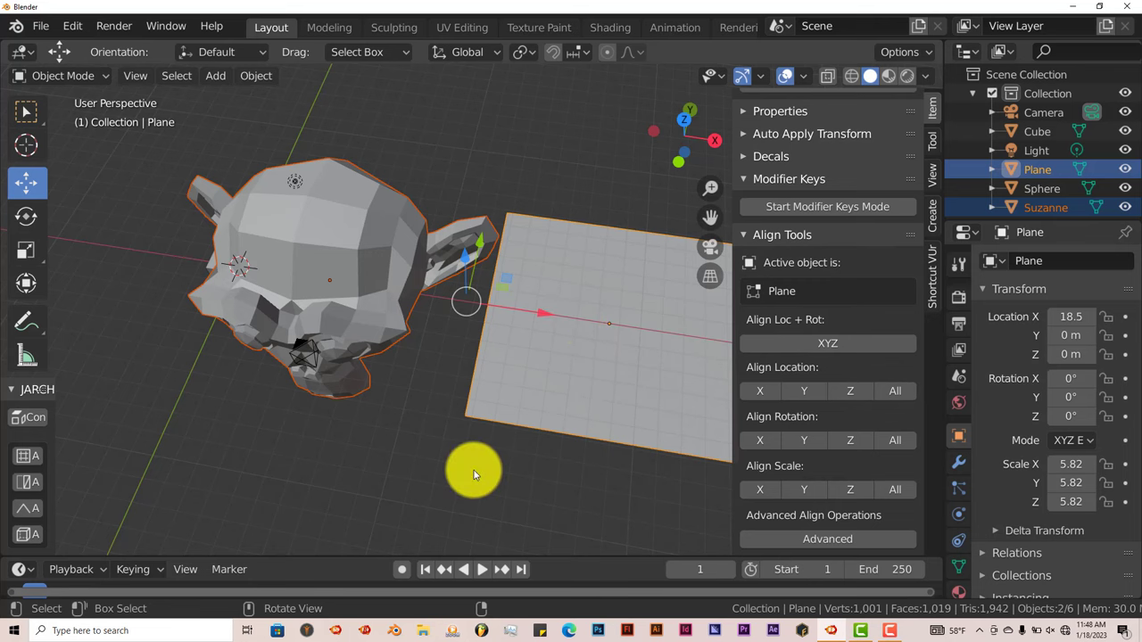
Step: Undo Suzanne's scale change and rotate the plane 90° about X with 'rx90'
{"action": "key", "text": "ctrl+z"}
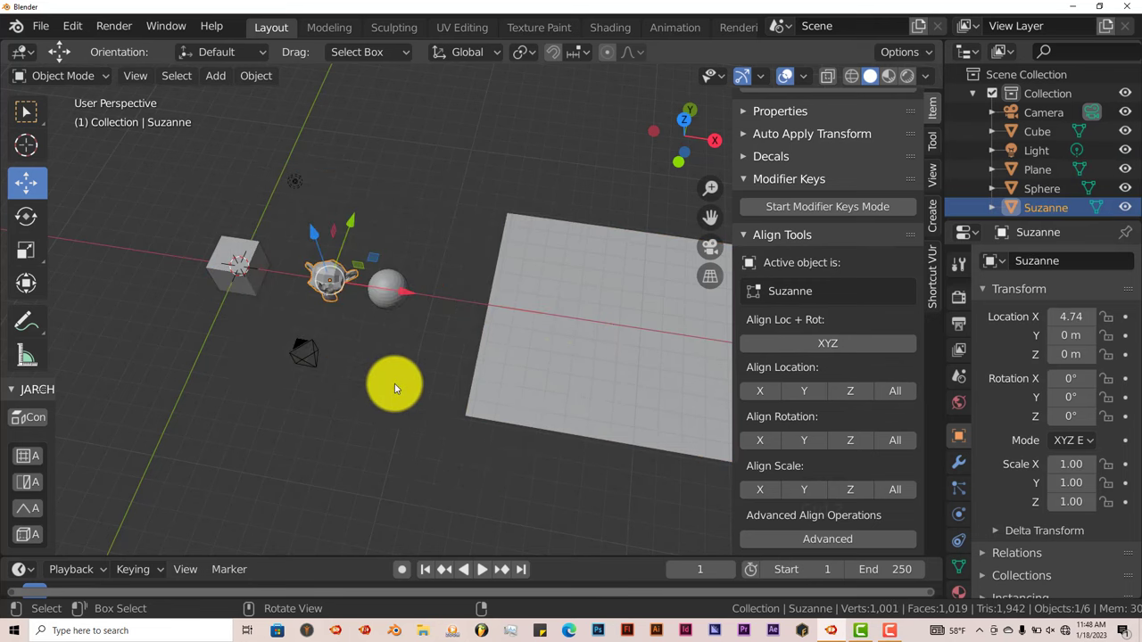
{"action": "middle_click_drag", "start_coordinate": [396, 383], "coordinate": [454, 371]}
{"action": "left_click", "coordinate": [551, 375]}
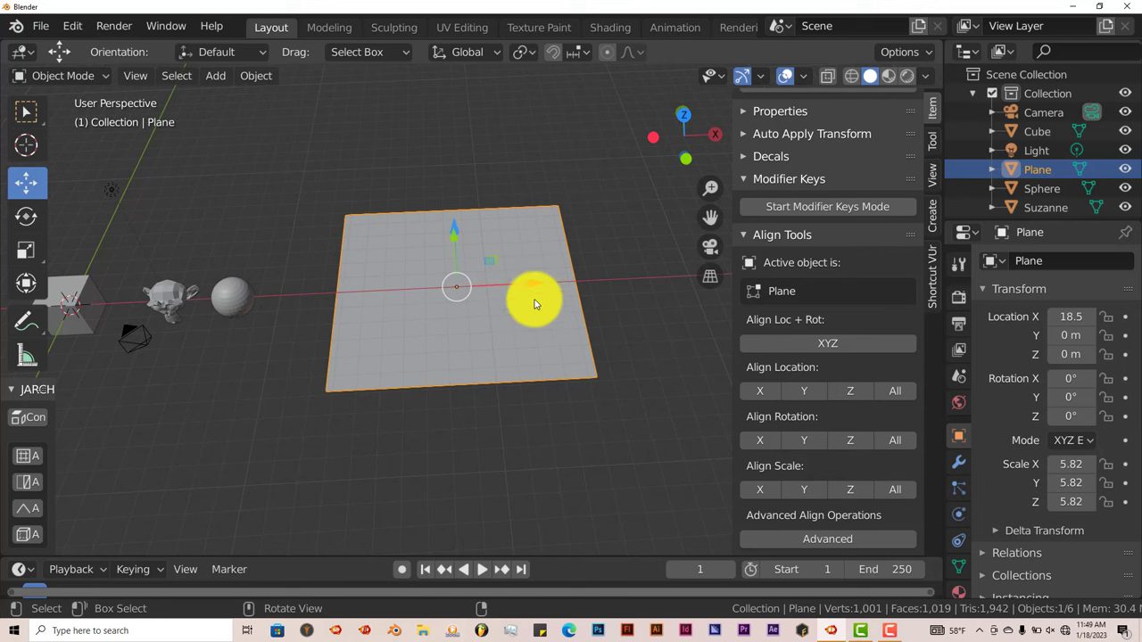
{"action": "type", "text": "rx"}
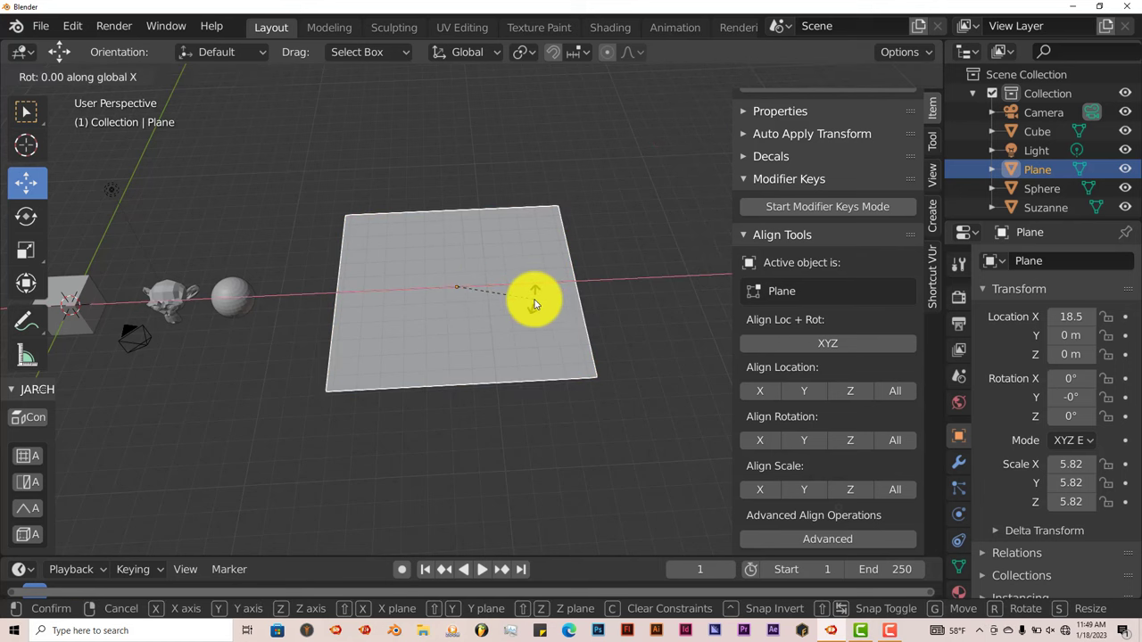
{"action": "type", "text": "90"}
{"action": "key", "text": "Return"}
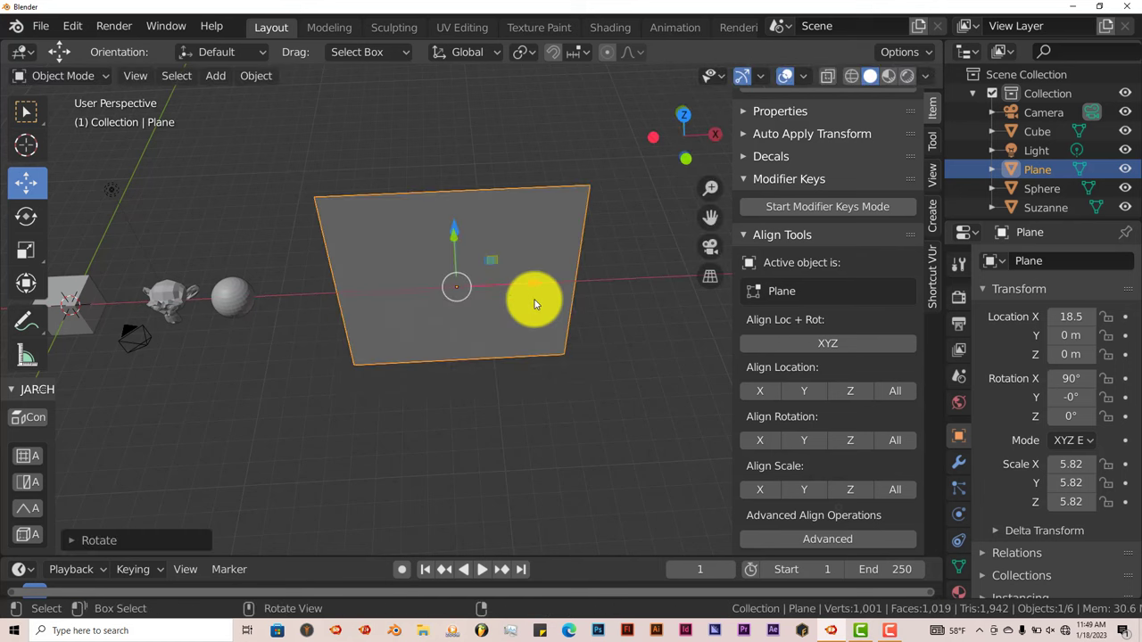
{"action": "middle_click_drag", "start_coordinate": [273, 390], "coordinate": [486, 361], "text": "shift"}
{"action": "middle_click_drag", "start_coordinate": [273, 331], "coordinate": [294, 323]}
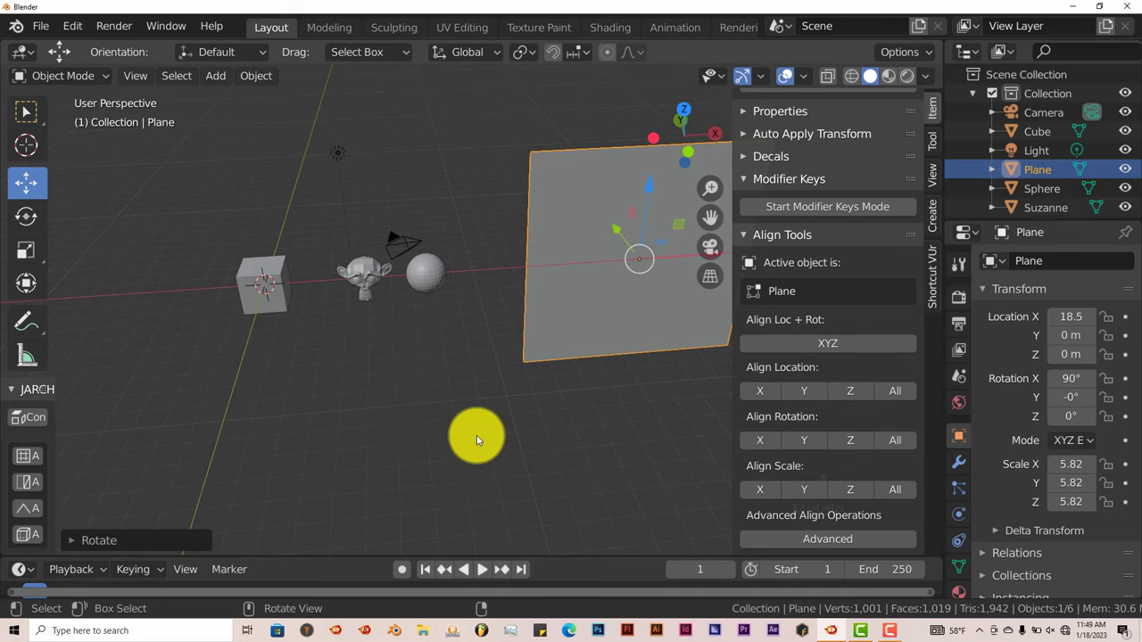
{"action": "middle_click_drag", "start_coordinate": [476, 435], "coordinate": [403, 476]}
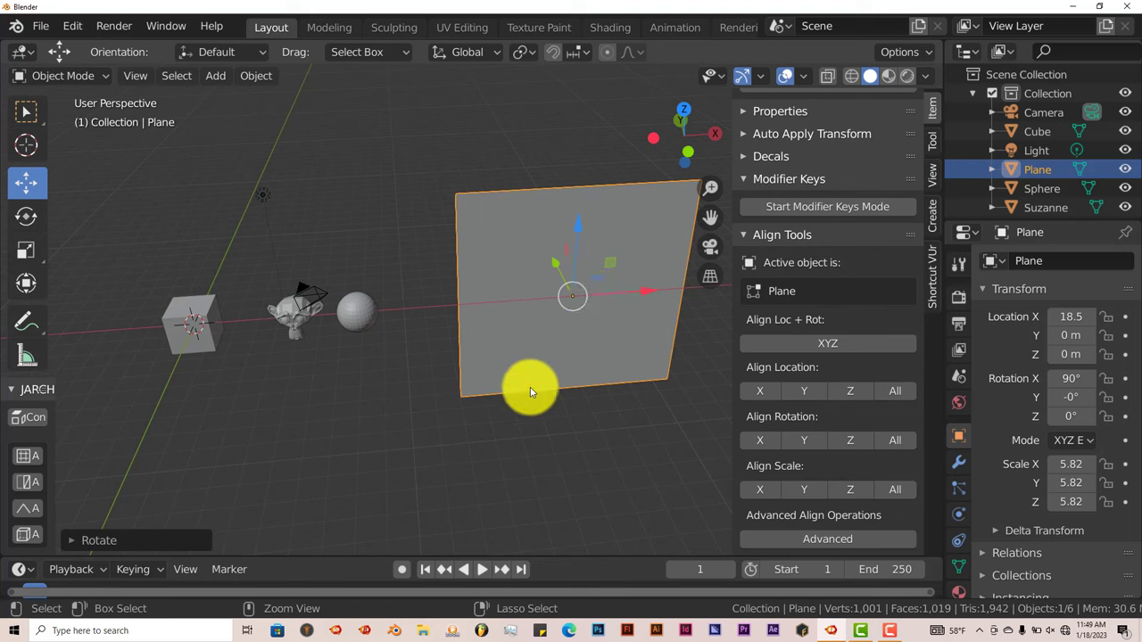
Step: Replace that with a 45° tilt about X using 'rx45'
{"action": "key", "text": "ctrl+z"}
{"action": "type", "text": "r"}
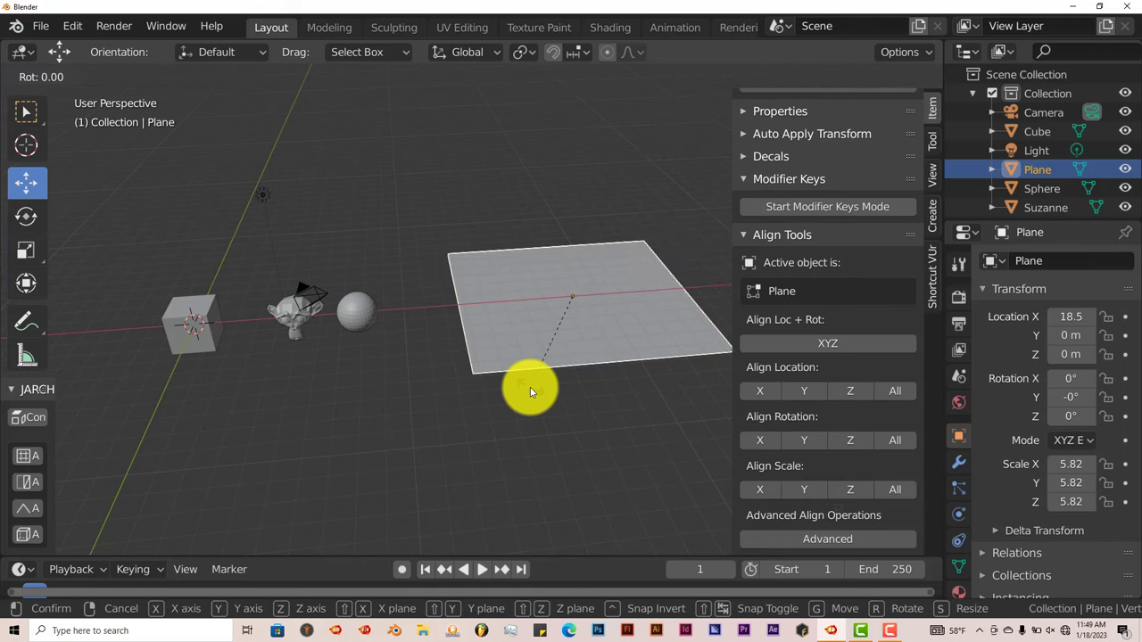
{"action": "type", "text": "x45"}
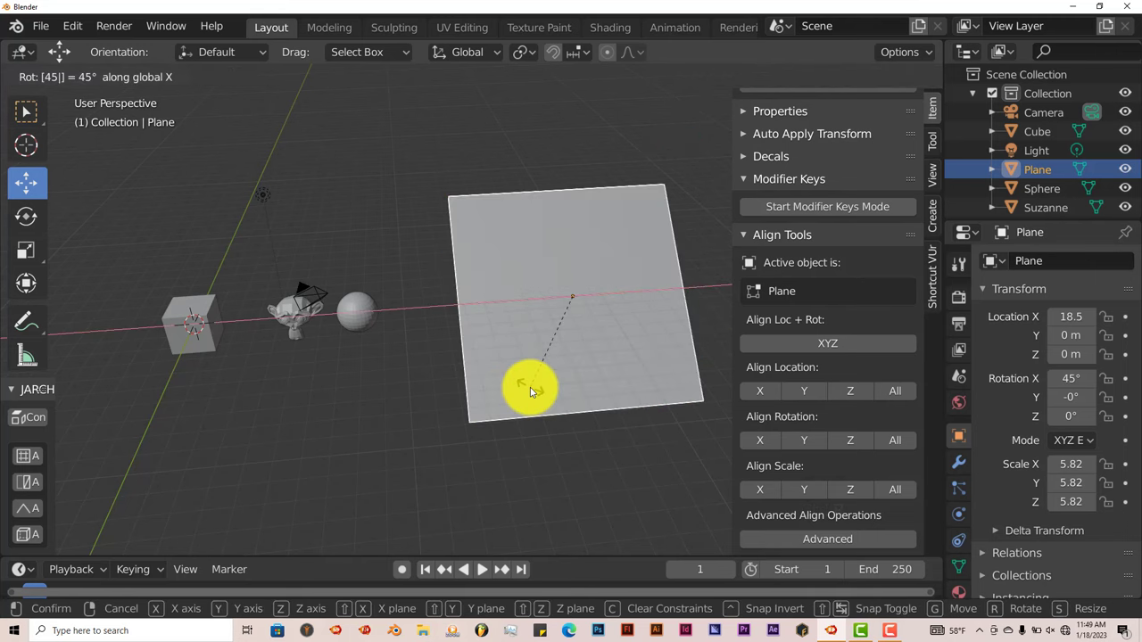
{"action": "key", "text": "Return"}
{"action": "middle_click_drag", "start_coordinate": [530, 387], "coordinate": [287, 316]}
{"action": "left_click", "coordinate": [259, 306]}
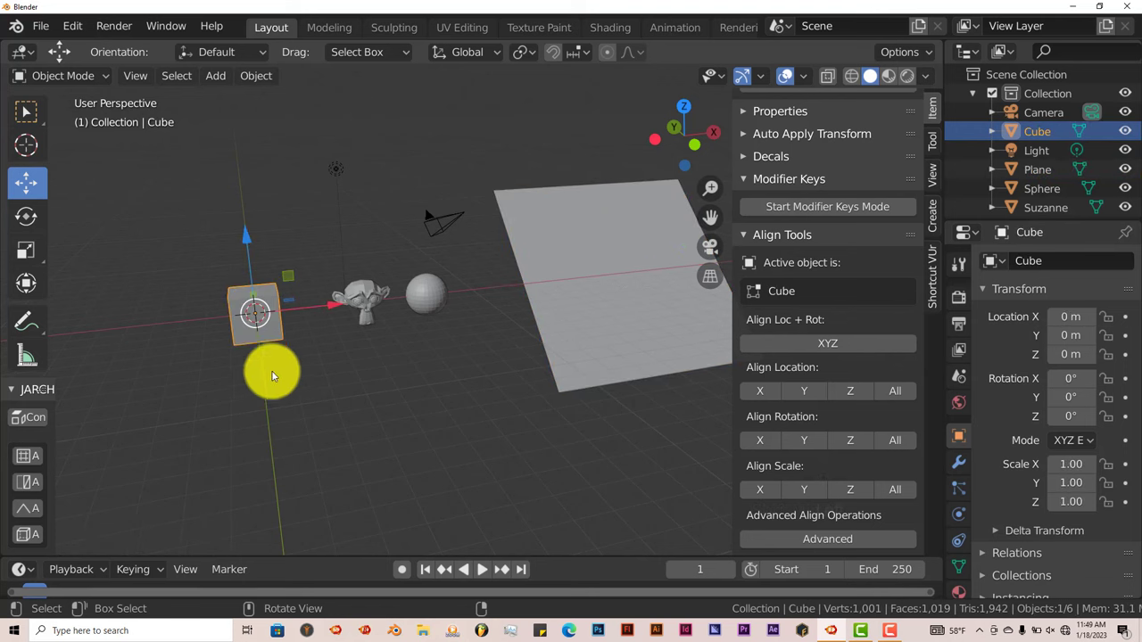
{"action": "left_click", "coordinate": [661, 279], "text": "shift"}
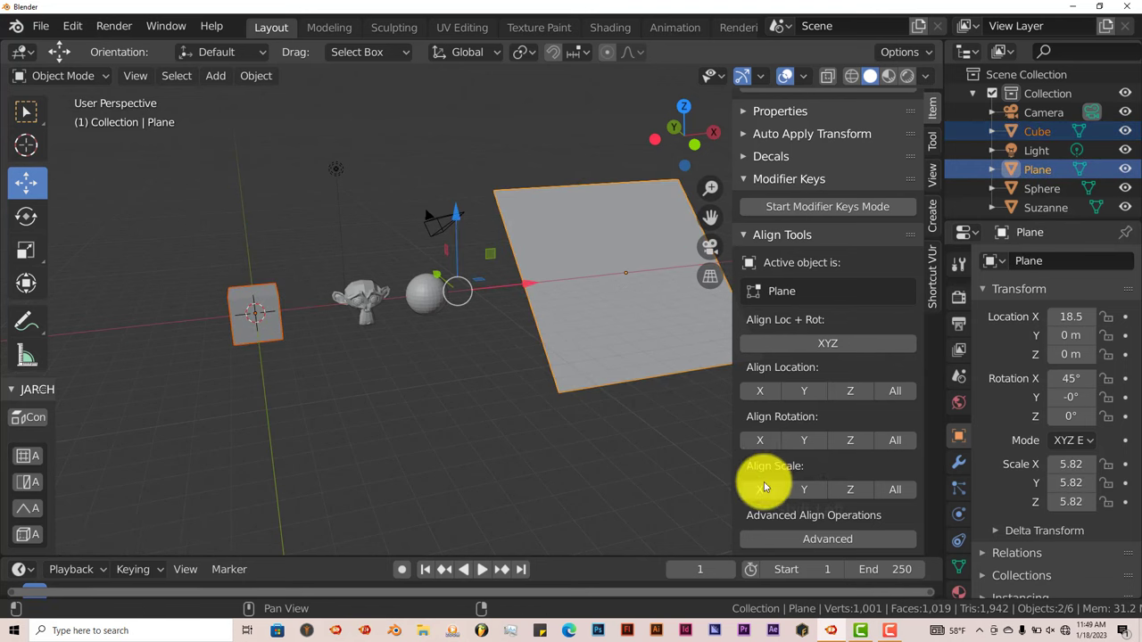
{"action": "scroll", "coordinate": [742, 543], "scroll_direction": "down", "scroll_amount": 1}
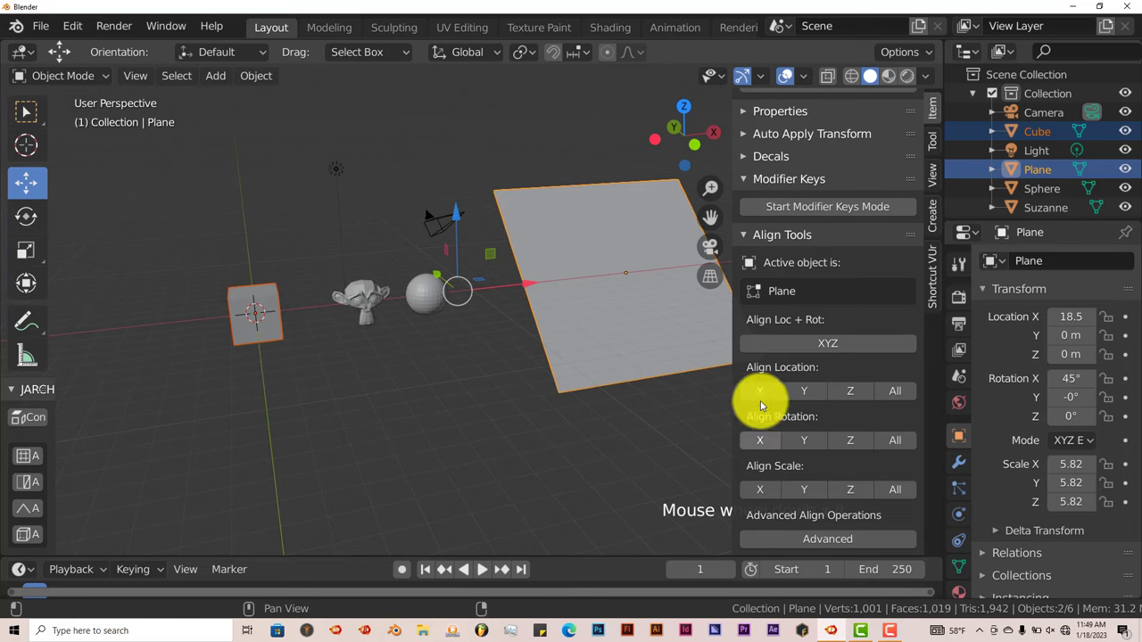
{"action": "left_click", "coordinate": [895, 440]}
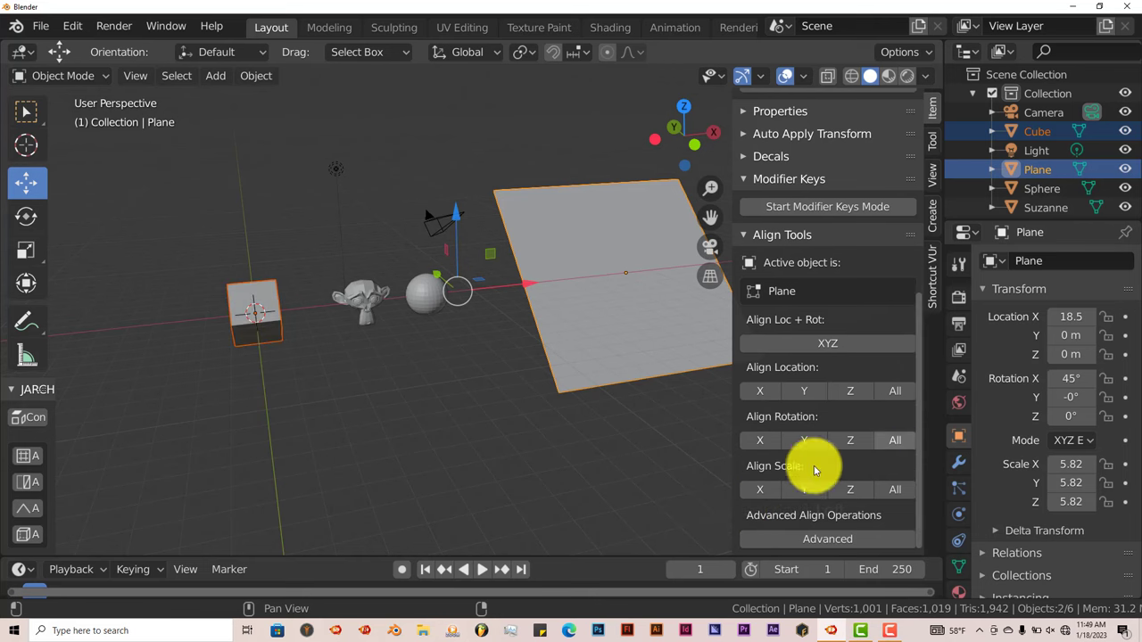
{"action": "middle_click_drag", "start_coordinate": [255, 413], "coordinate": [357, 382]}
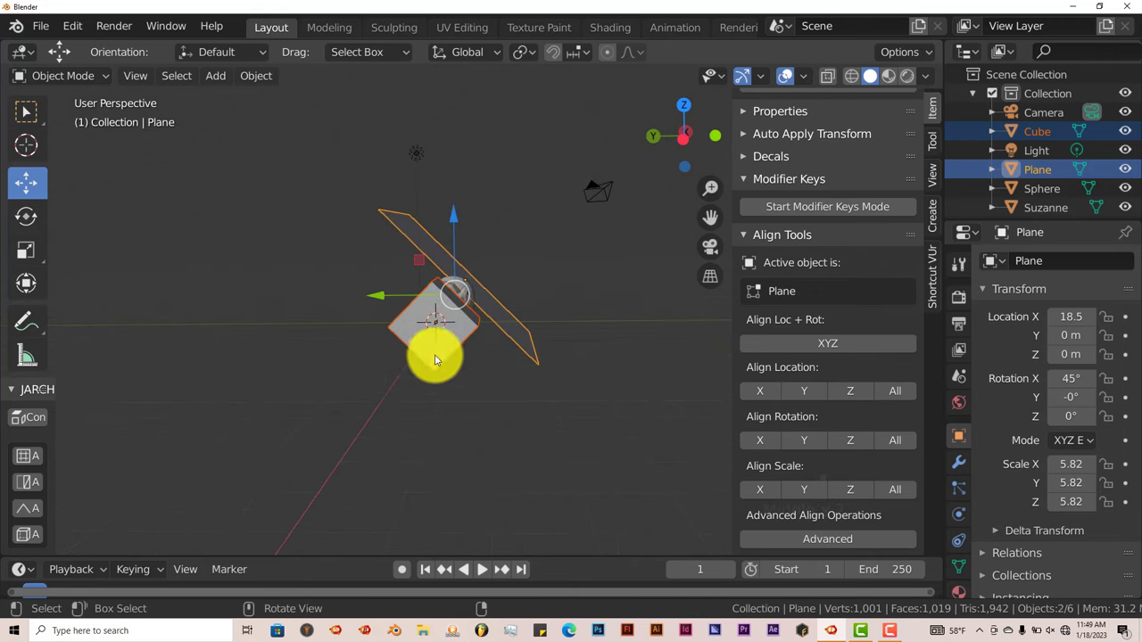
{"action": "middle_click_drag", "start_coordinate": [434, 358], "coordinate": [395, 378]}
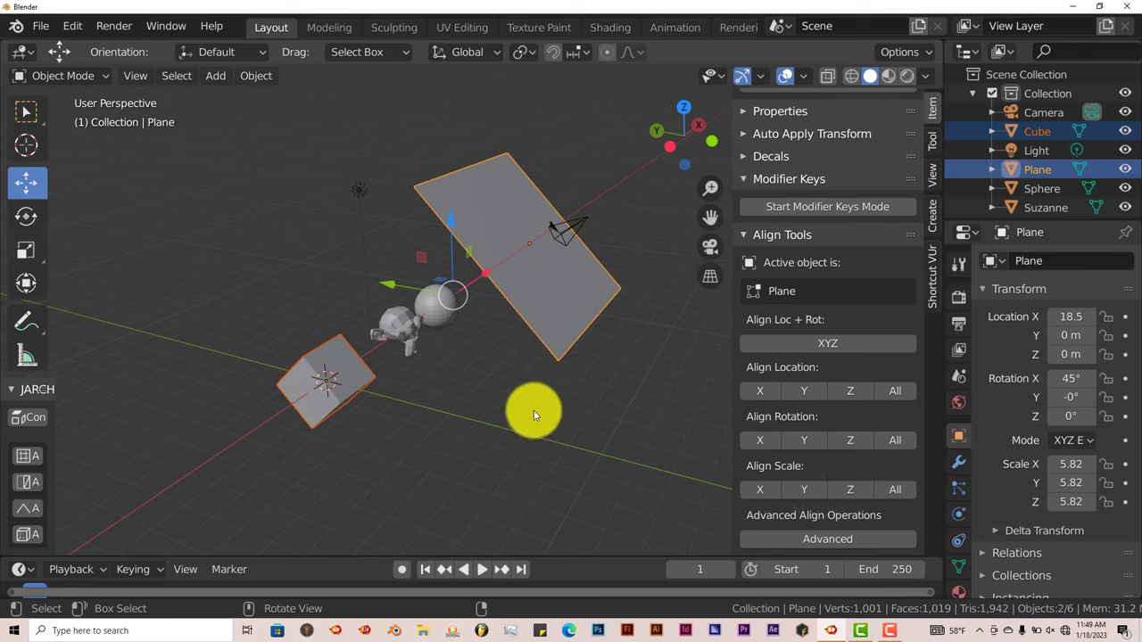
{"action": "left_click", "coordinate": [901, 394]}
{"action": "mouse_move", "coordinate": [553, 395]}
{"action": "middle_mouse_down"}
{"action": "mouse_move", "coordinate": [352, 395]}
{"action": "mouse_move", "coordinate": [423, 371]}
{"action": "mouse_move", "coordinate": [335, 350]}
{"action": "mouse_move", "coordinate": [377, 359]}
{"action": "mouse_move", "coordinate": [458, 418]}
{"action": "mouse_move", "coordinate": [535, 407]}
{"action": "middle_mouse_up"}
{"action": "key", "text": "ctrl+z"}
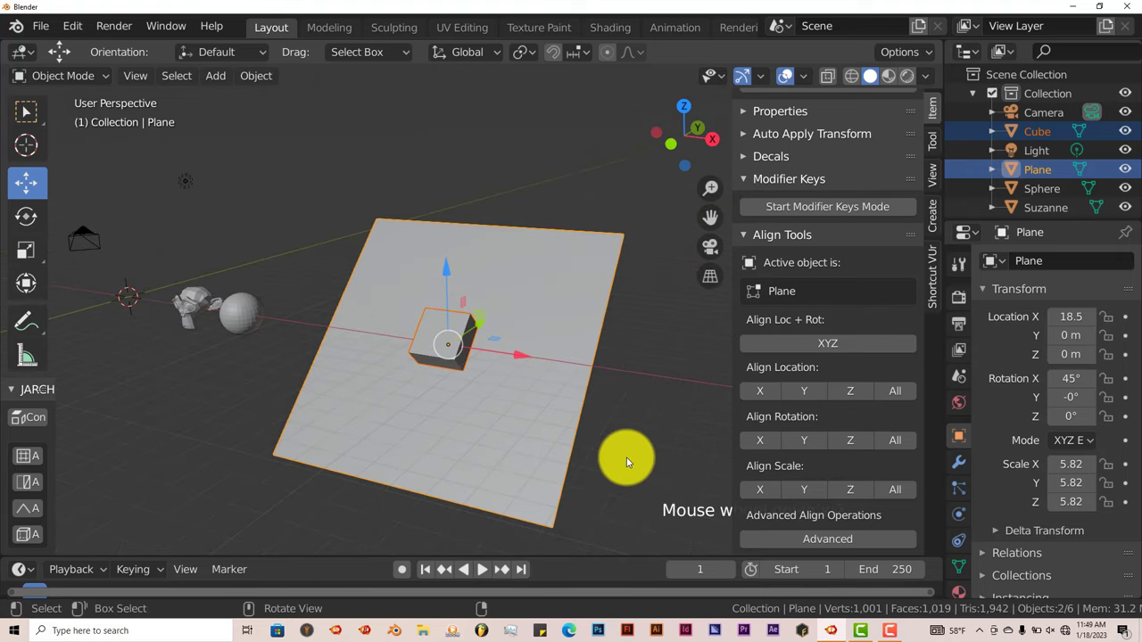
Step: Restore the cube's placement, run Advanced align and expand the Align Operator panel
{"action": "key", "text": "ctrl+z"}
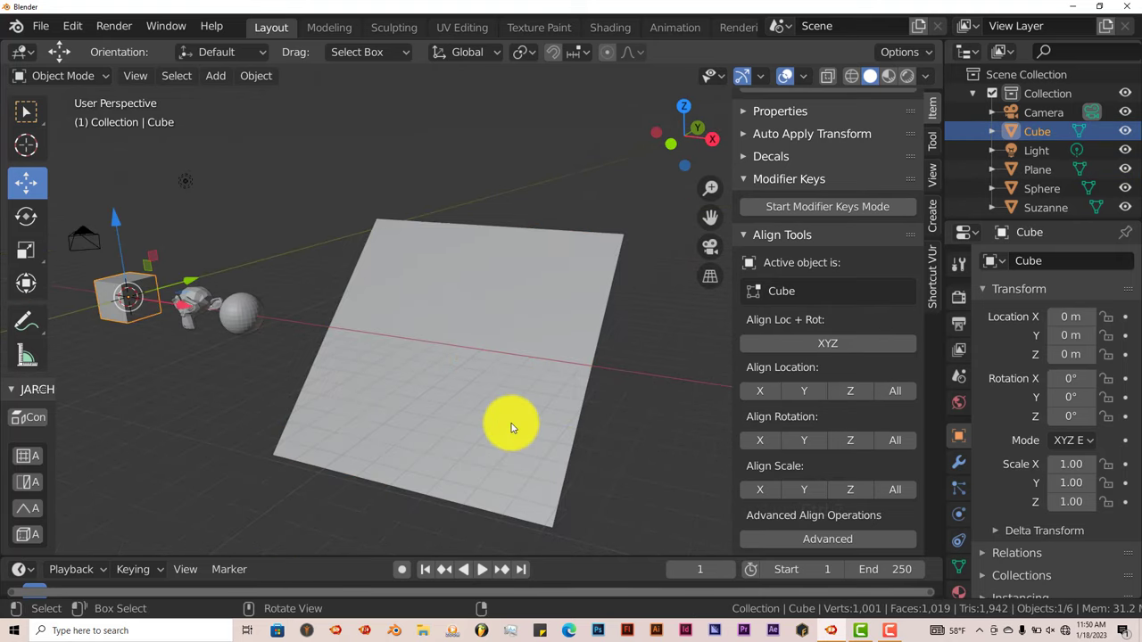
{"action": "middle_click_drag", "start_coordinate": [509, 425], "coordinate": [620, 299], "text": "shift"}
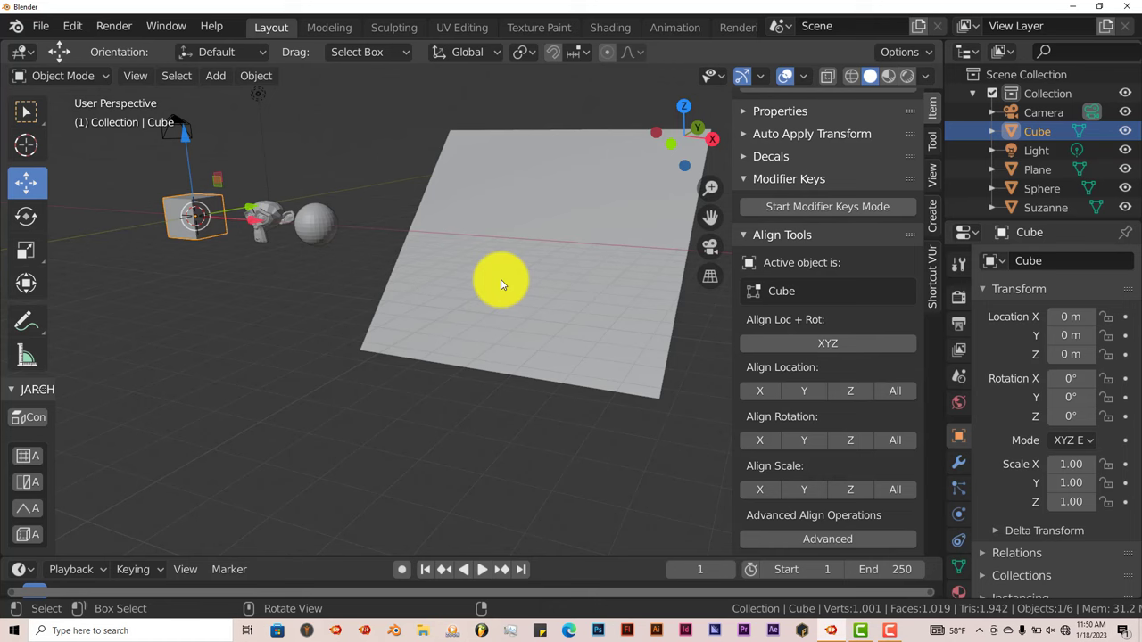
{"action": "left_click", "coordinate": [796, 542]}
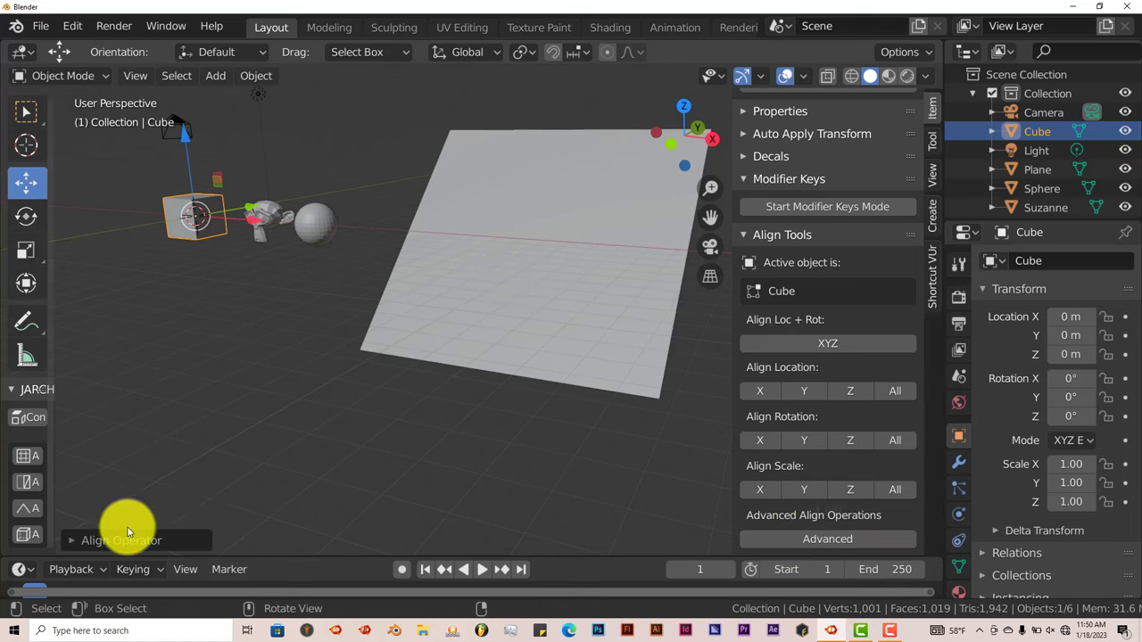
{"action": "left_click", "coordinate": [73, 539]}
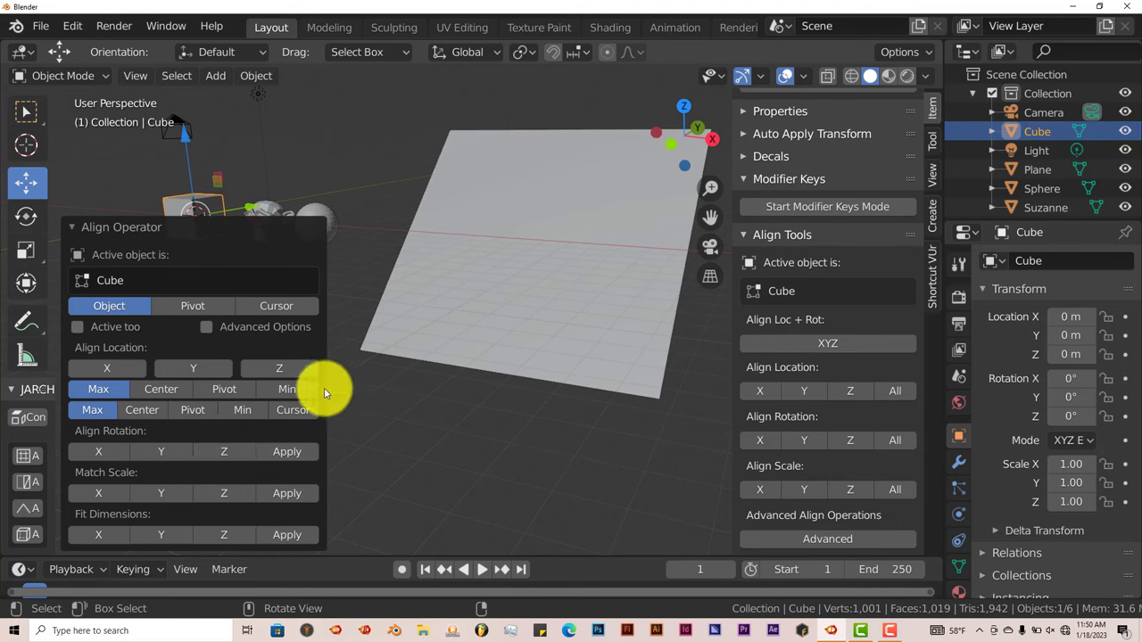
Step: Turn on the Align Operator's advanced options and set the Match Scale X offset to 0.06
{"action": "left_click", "coordinate": [206, 328]}
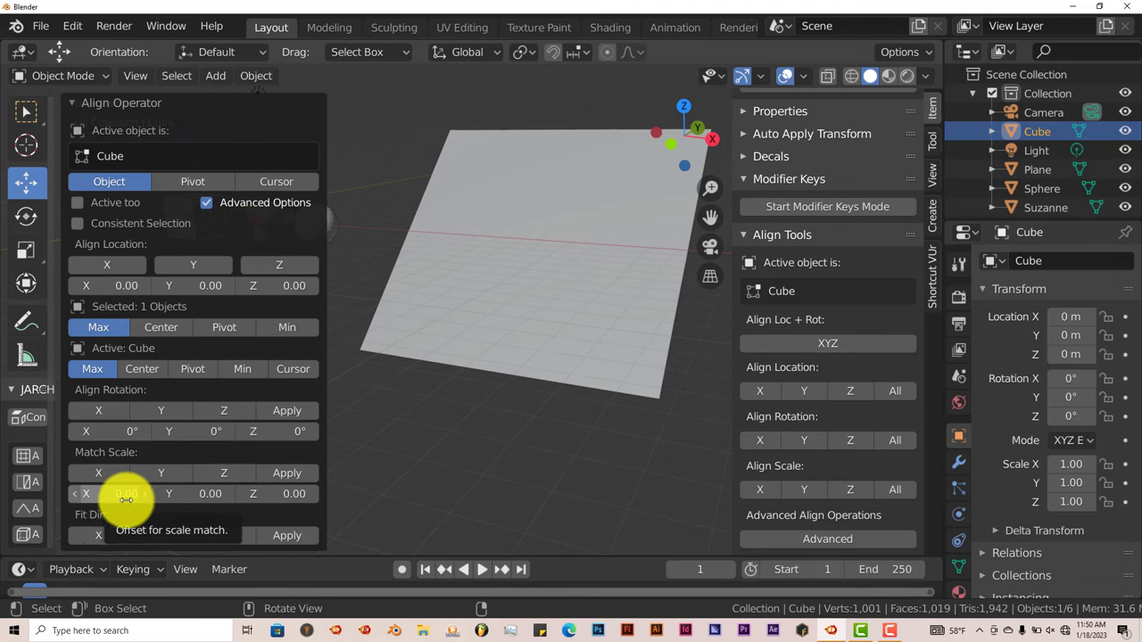
{"action": "left_click_drag", "start_coordinate": [147, 501], "coordinate": [150, 501]}
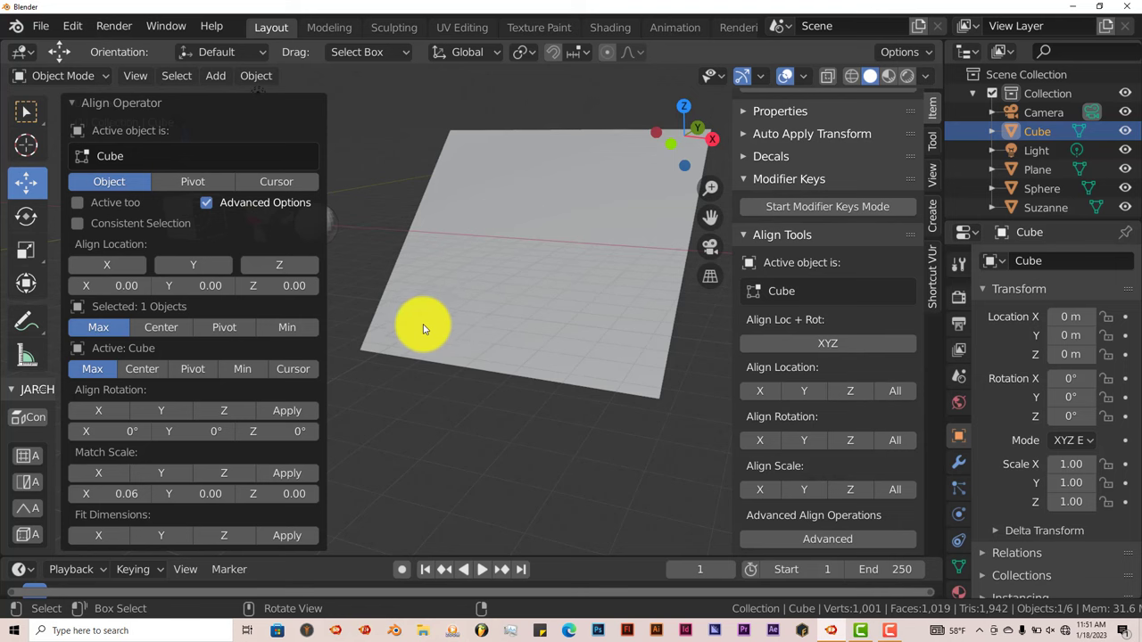
{"action": "scroll", "coordinate": [420, 325], "scroll_direction": "down", "scroll_amount": 2}
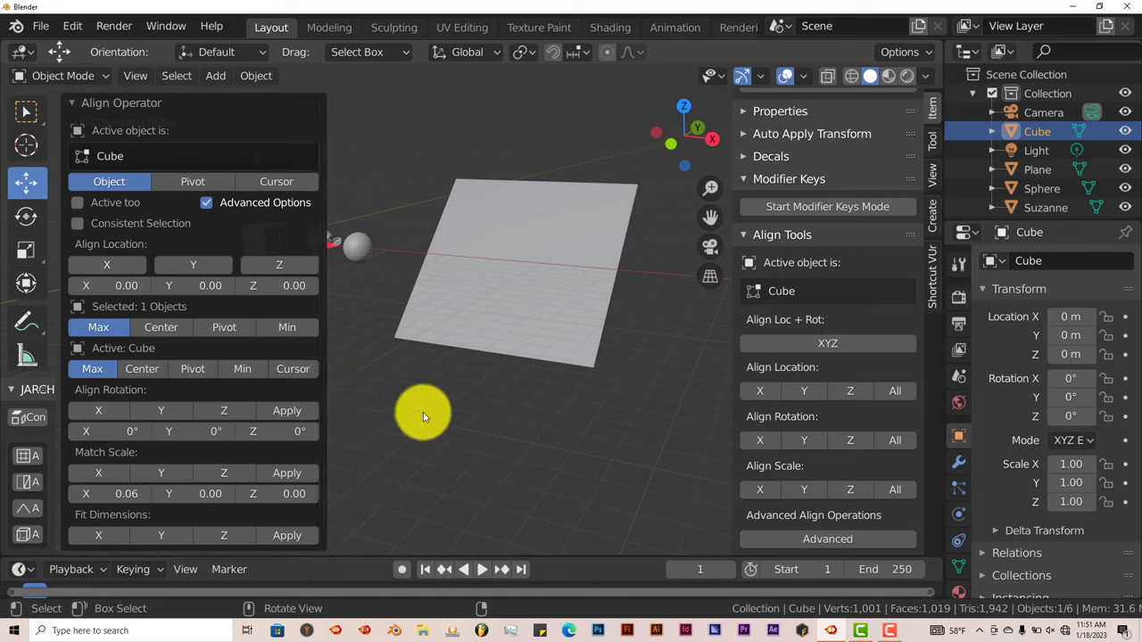
Step: Fold away the Align Operator options, viewing the scene more from above
{"action": "middle_click_drag", "start_coordinate": [422, 412], "coordinate": [458, 395]}
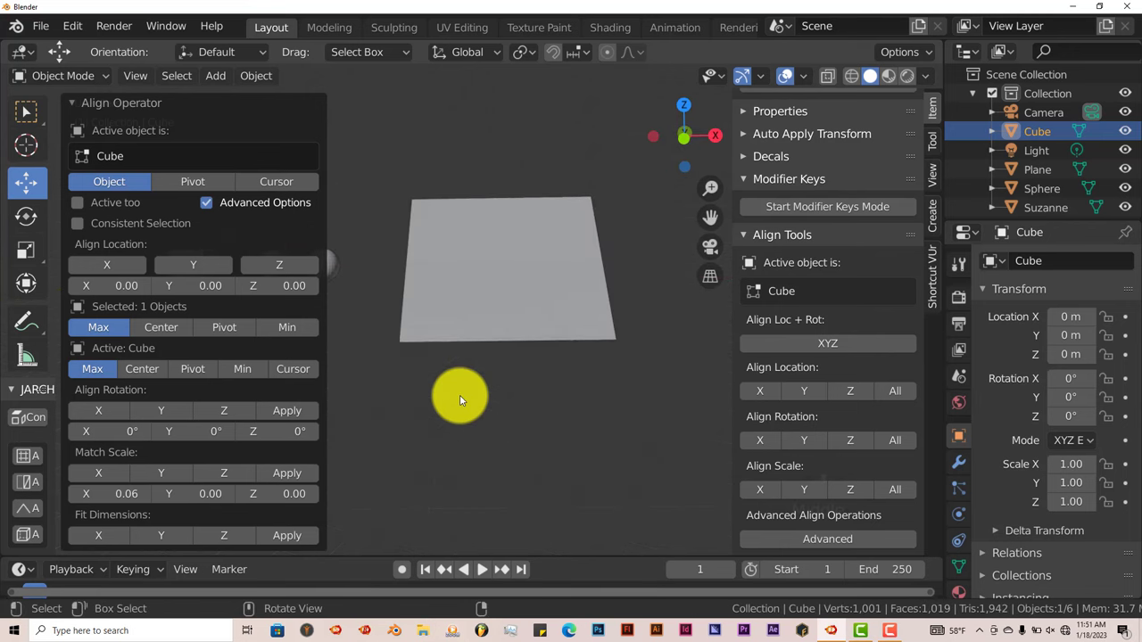
{"action": "left_click", "coordinate": [71, 103]}
{"action": "scroll", "coordinate": [524, 370], "scroll_direction": "up", "scroll_amount": 1}
{"action": "scroll", "coordinate": [517, 357], "scroll_direction": "up", "scroll_amount": 1}
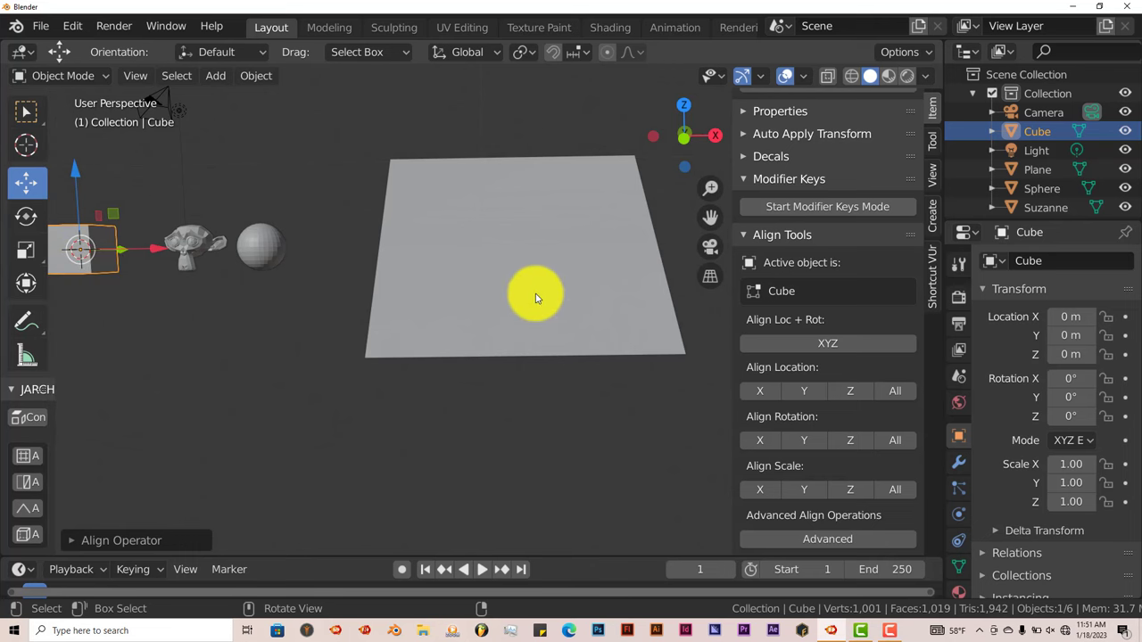
Step: Align the cube's location to the tilted plane at X 18.5, with the plane as active object
{"action": "middle_click_drag", "start_coordinate": [512, 297], "coordinate": [523, 380]}
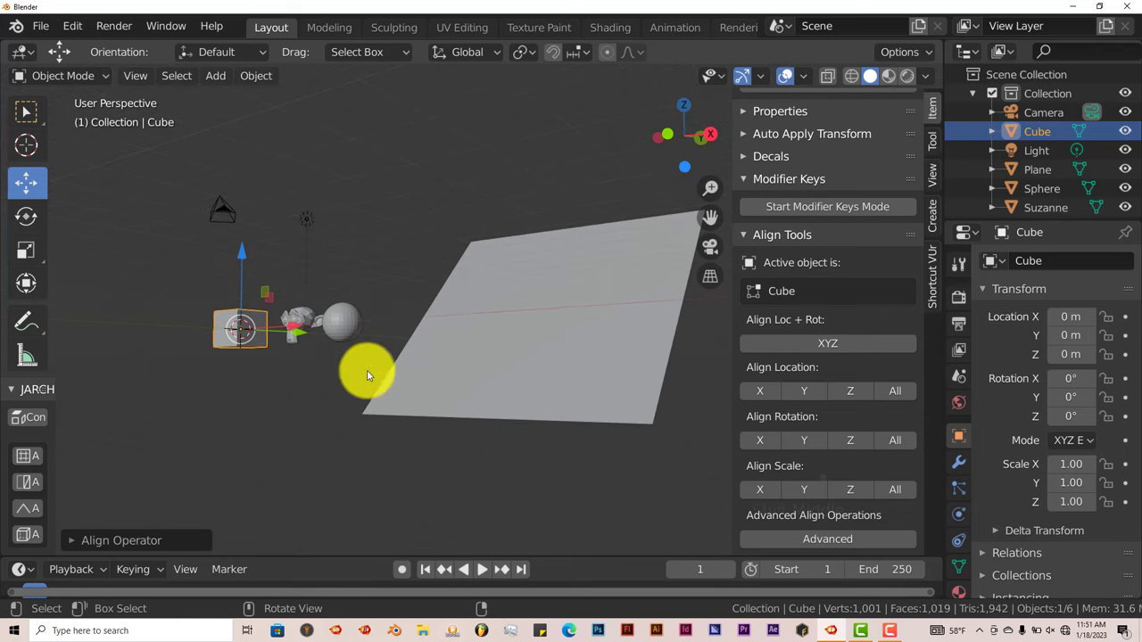
{"action": "middle_click_drag", "start_coordinate": [224, 324], "coordinate": [110, 321]}
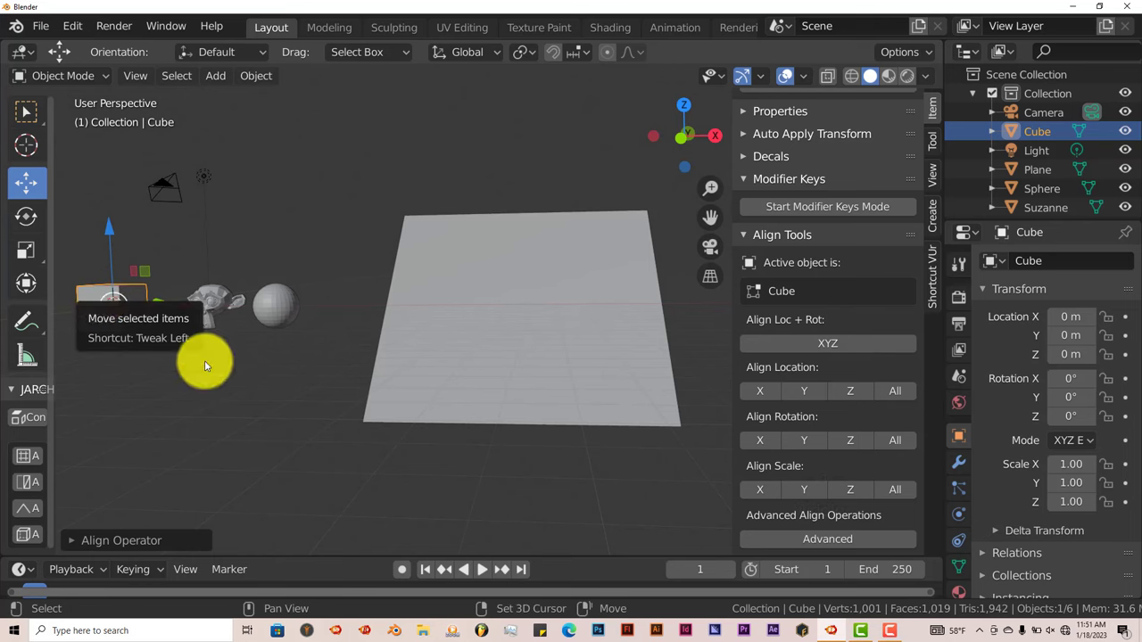
{"action": "left_click", "coordinate": [522, 292], "text": "shift"}
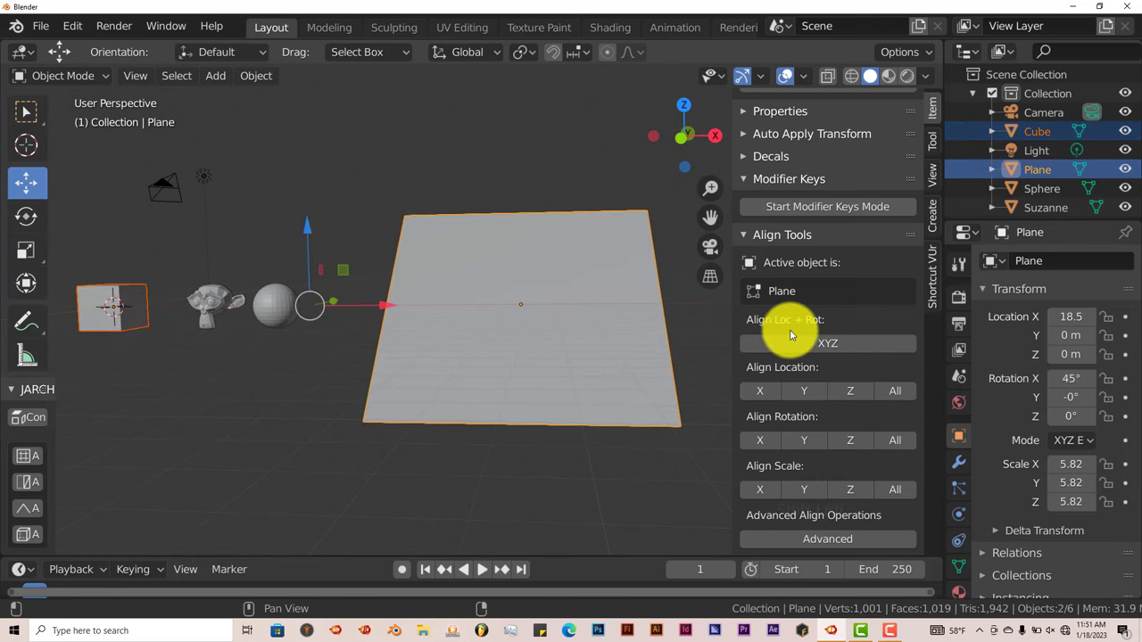
{"action": "left_click", "coordinate": [891, 389]}
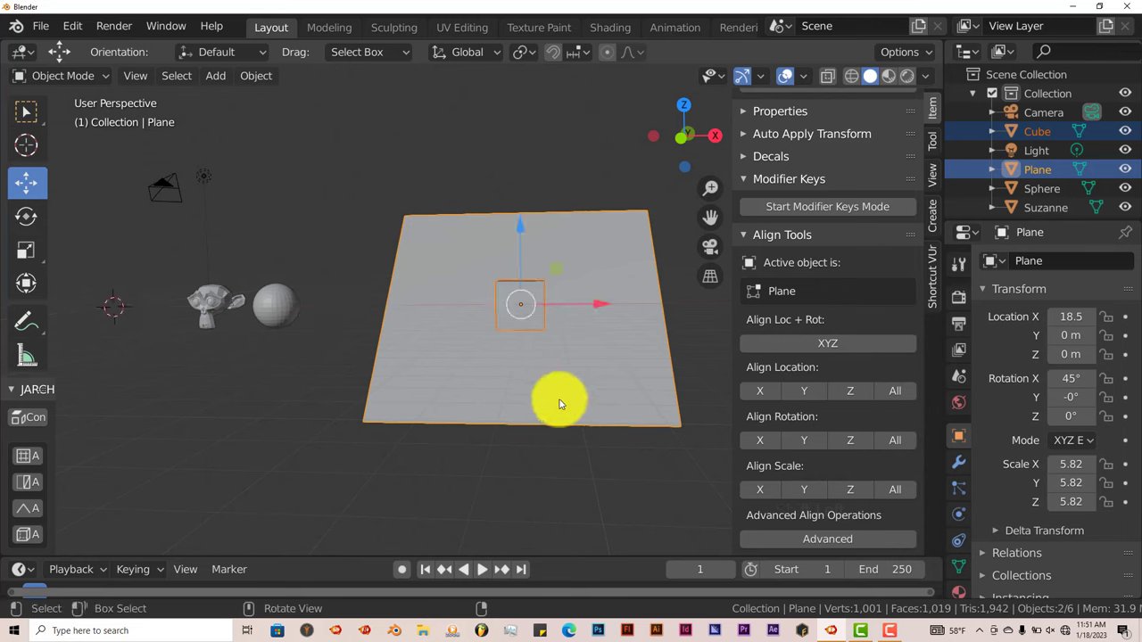
{"action": "middle_click_drag", "start_coordinate": [554, 403], "coordinate": [513, 360]}
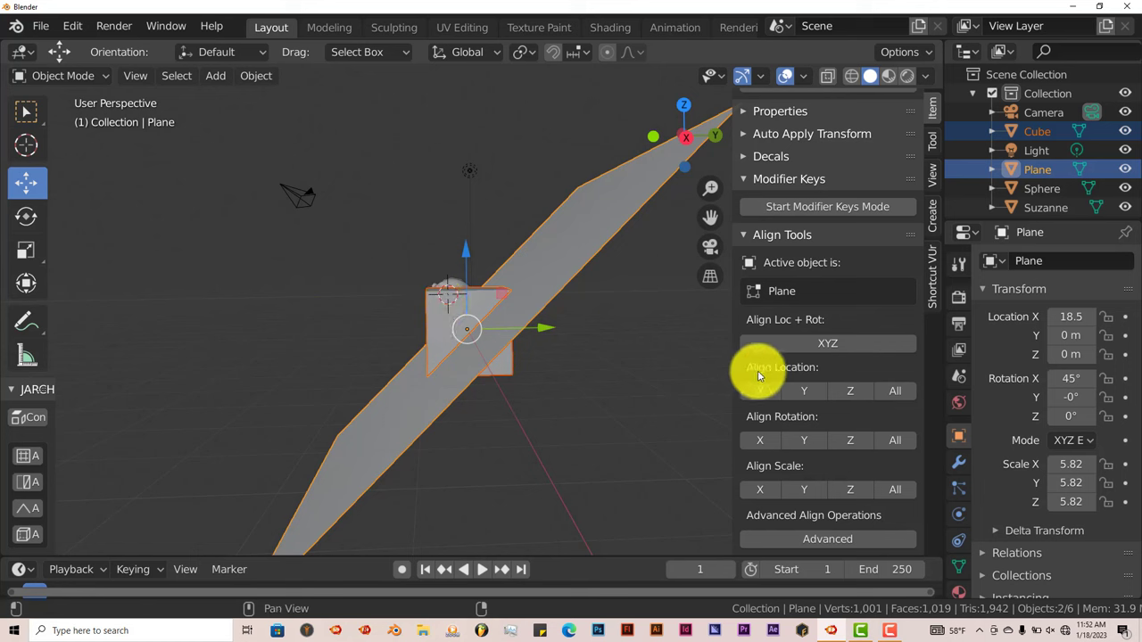
Step: Tilt the cube 45° to match the plane, raise it to Z 1.51 m, and reopen the Align Operator options
{"action": "left_click", "coordinate": [883, 443]}
{"action": "left_click_drag", "start_coordinate": [466, 260], "coordinate": [462, 194]}
{"action": "left_click", "coordinate": [453, 361]}
{"action": "middle_click_drag", "start_coordinate": [517, 365], "coordinate": [446, 398]}
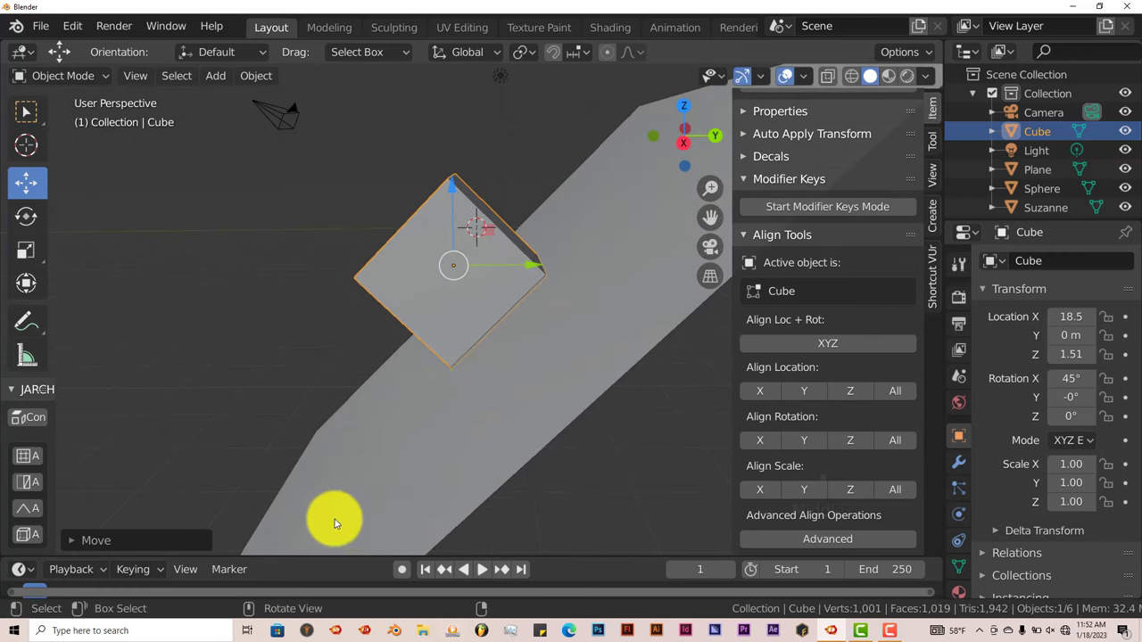
{"action": "left_click", "coordinate": [759, 540]}
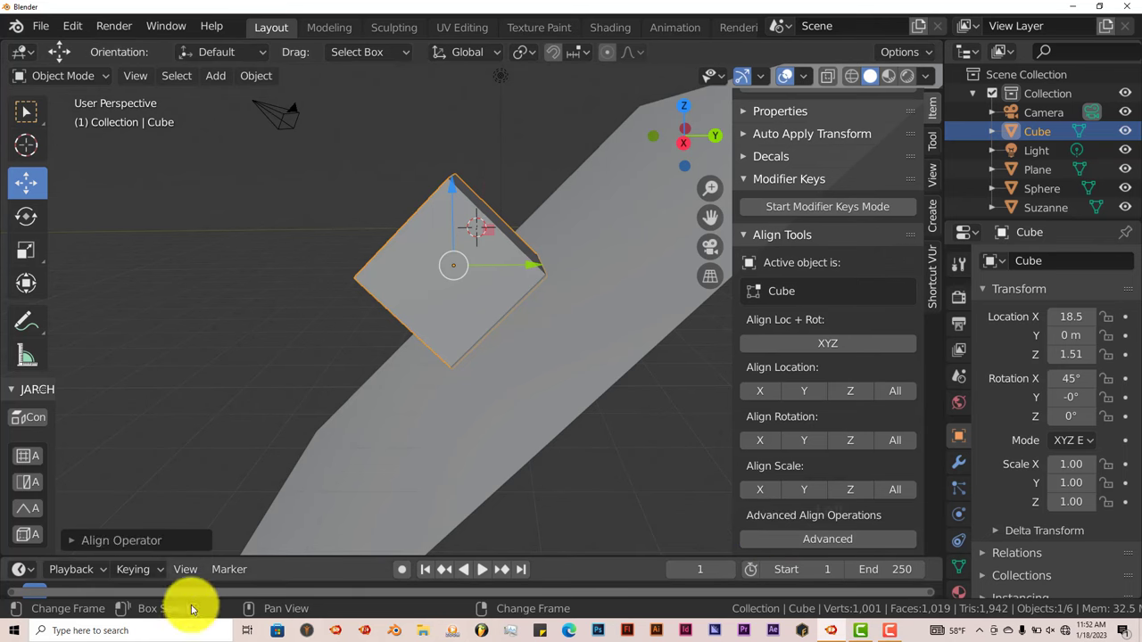
{"action": "left_click", "coordinate": [72, 540]}
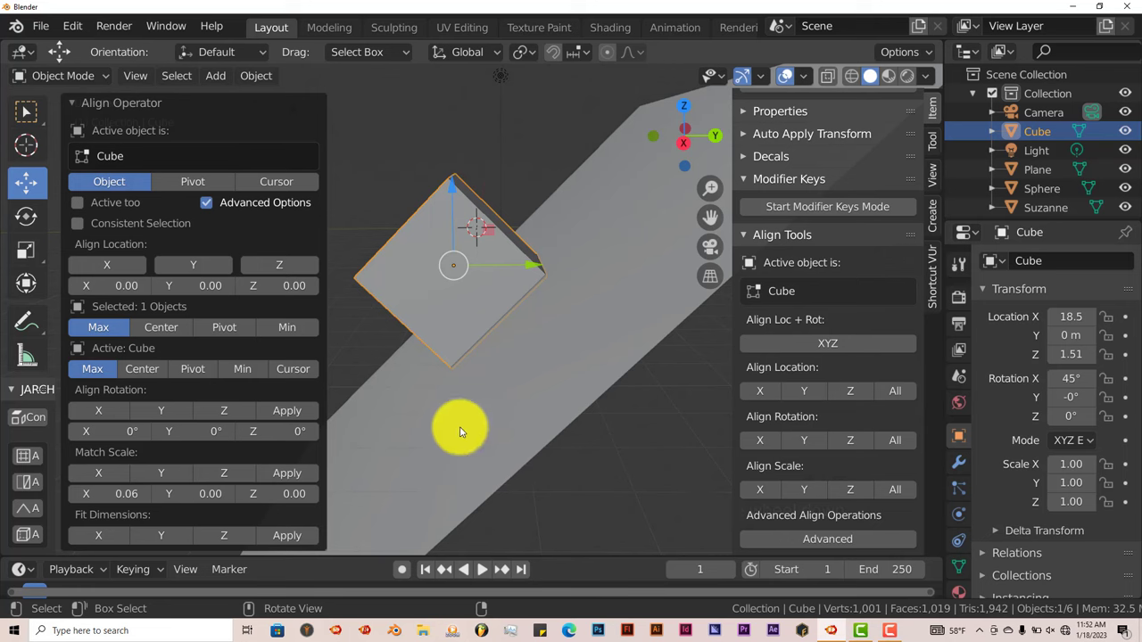
Step: Collapse the Align Operator options, leaving the cube tilted 45° at X 18.5, Z 1.51
{"action": "middle_click_drag", "start_coordinate": [460, 431], "coordinate": [501, 433]}
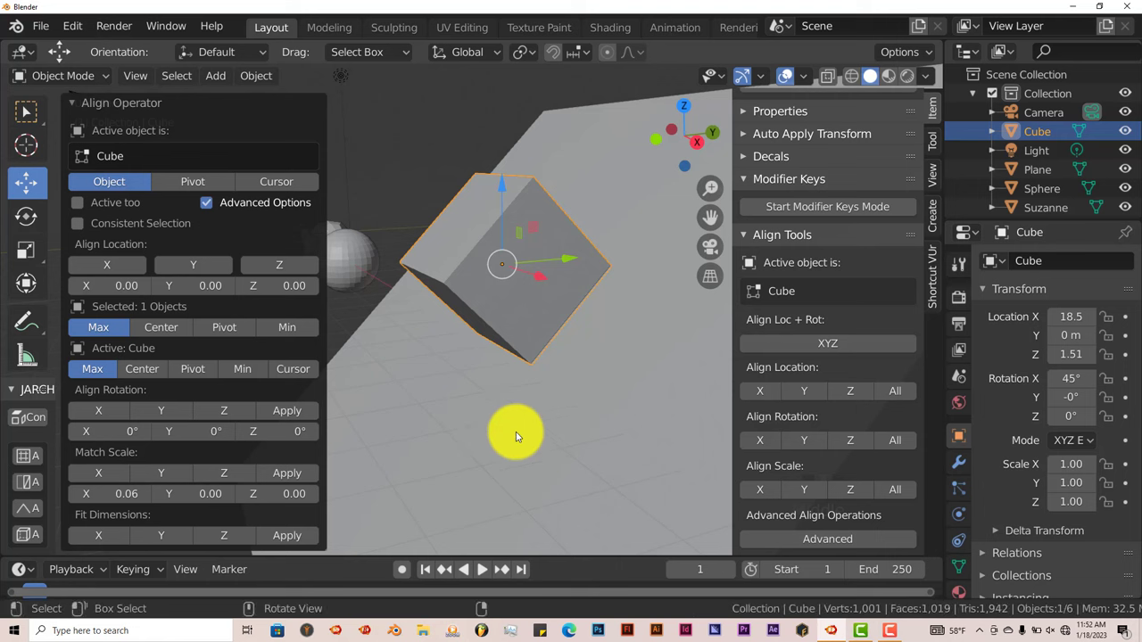
{"action": "left_click", "coordinate": [70, 105]}
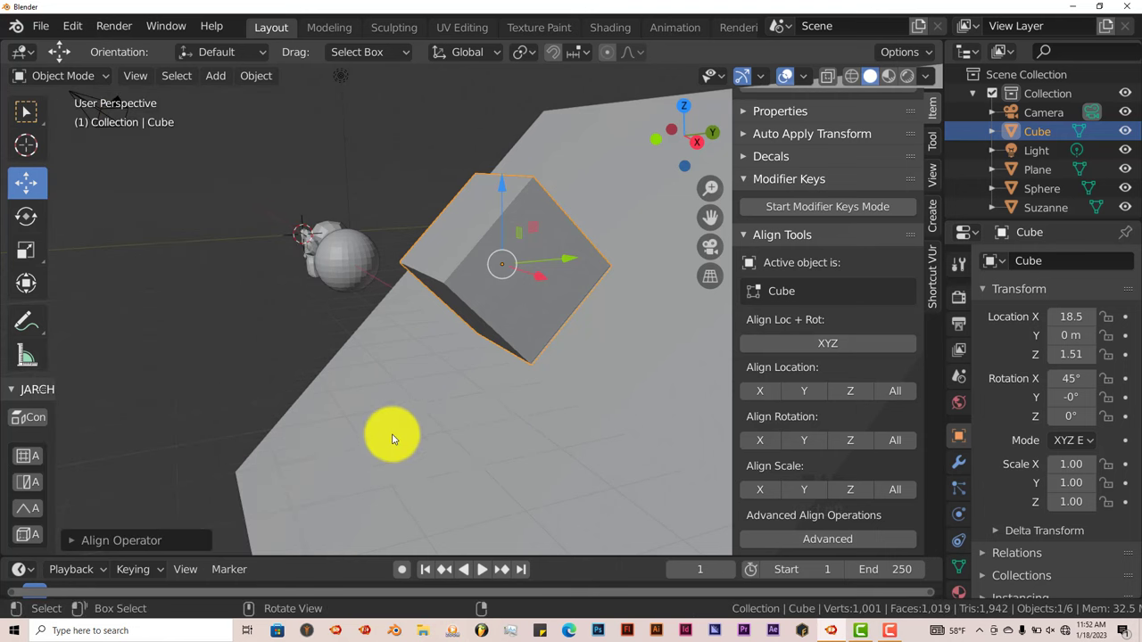